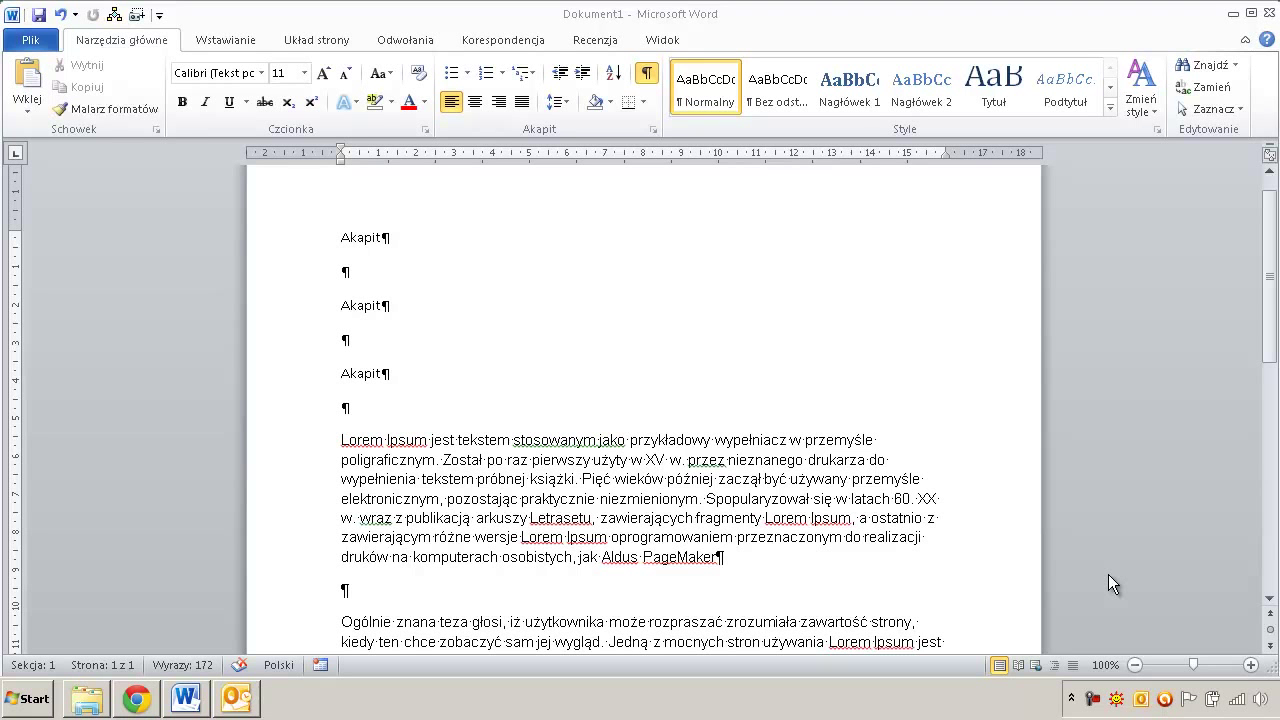
- Insert a 5×5 table from Wstawianie > Tabela on the empty line below the Akapit paragraph
left_click(381, 333)
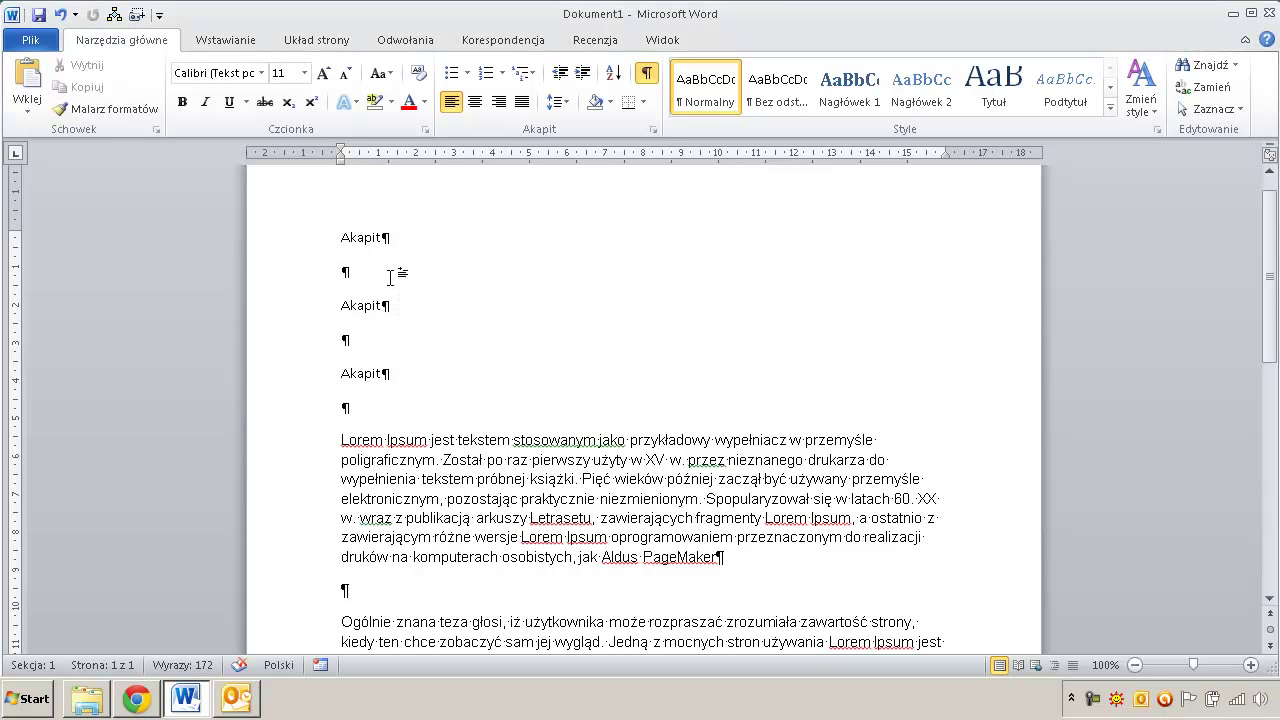
left_click(240, 42)
left_click(172, 100)
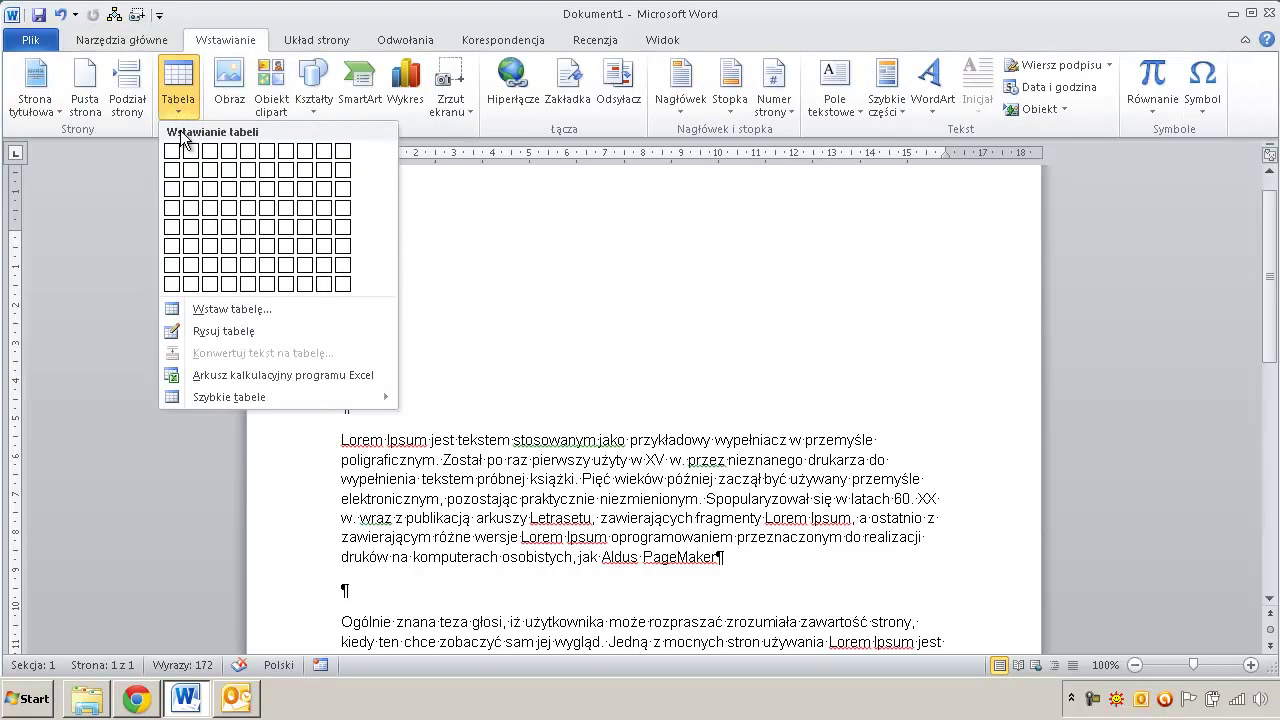
left_click(248, 227)
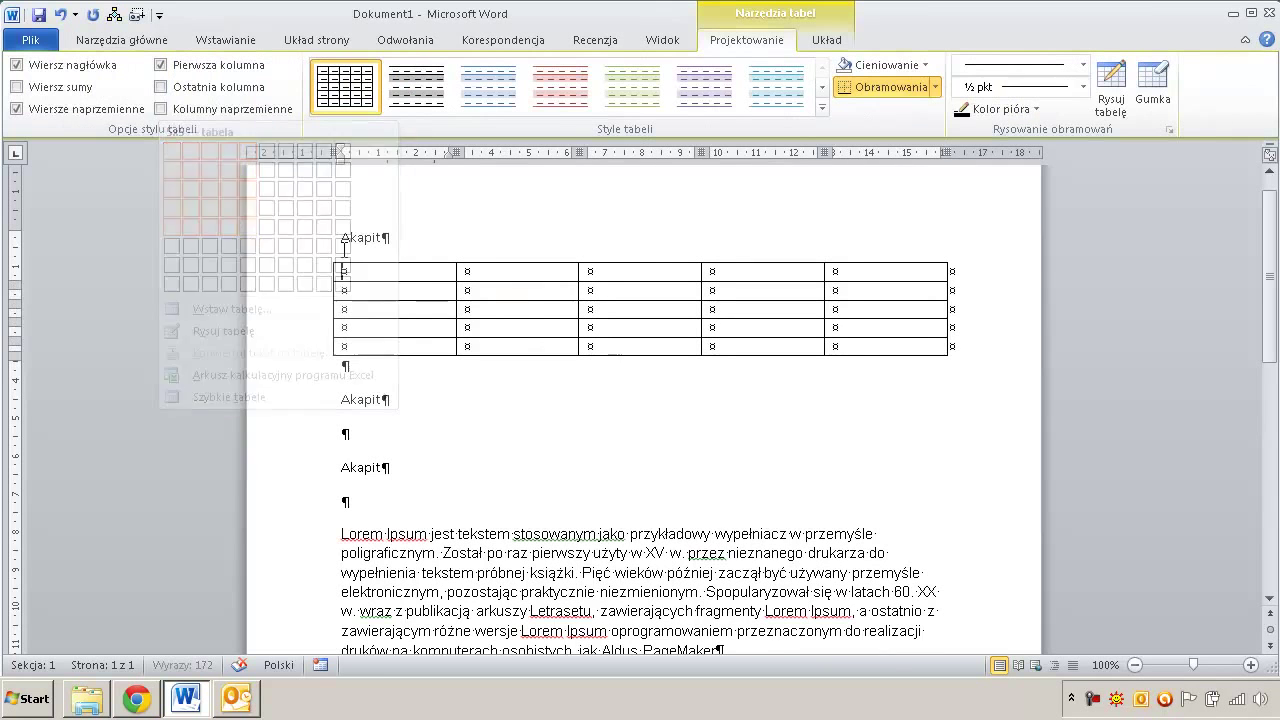
left_click(558, 292)
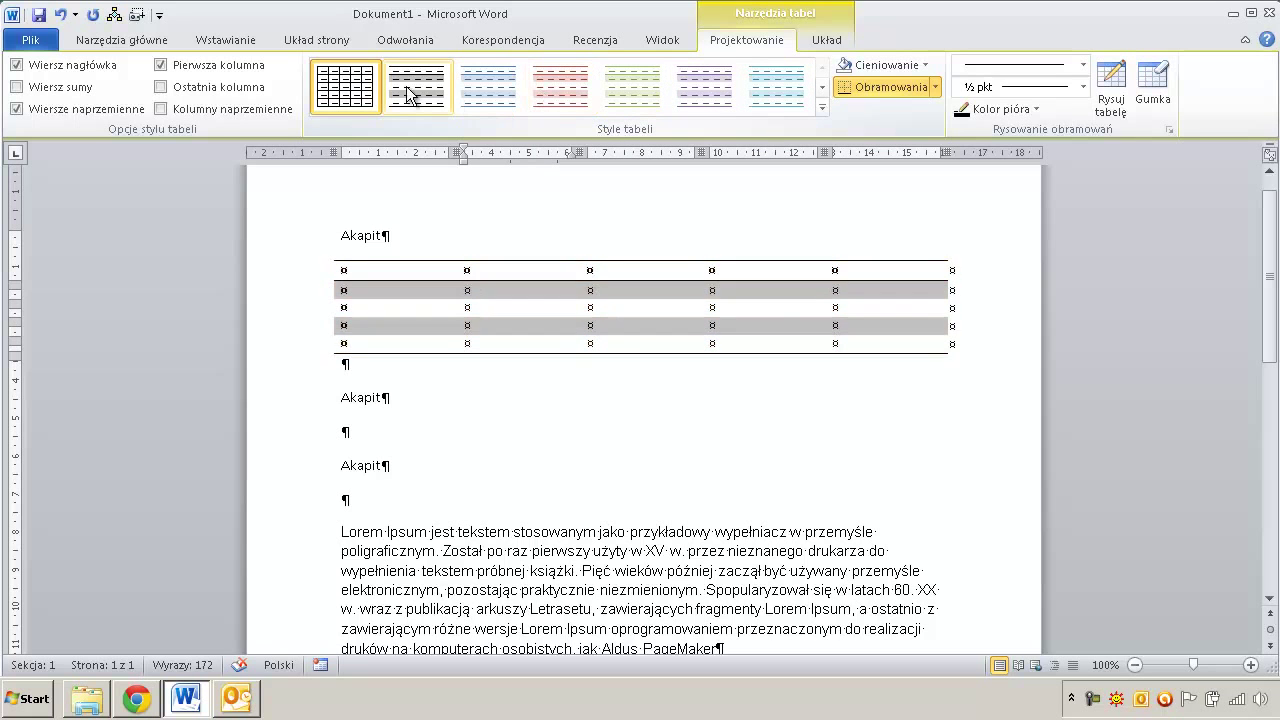
left_click(489, 86)
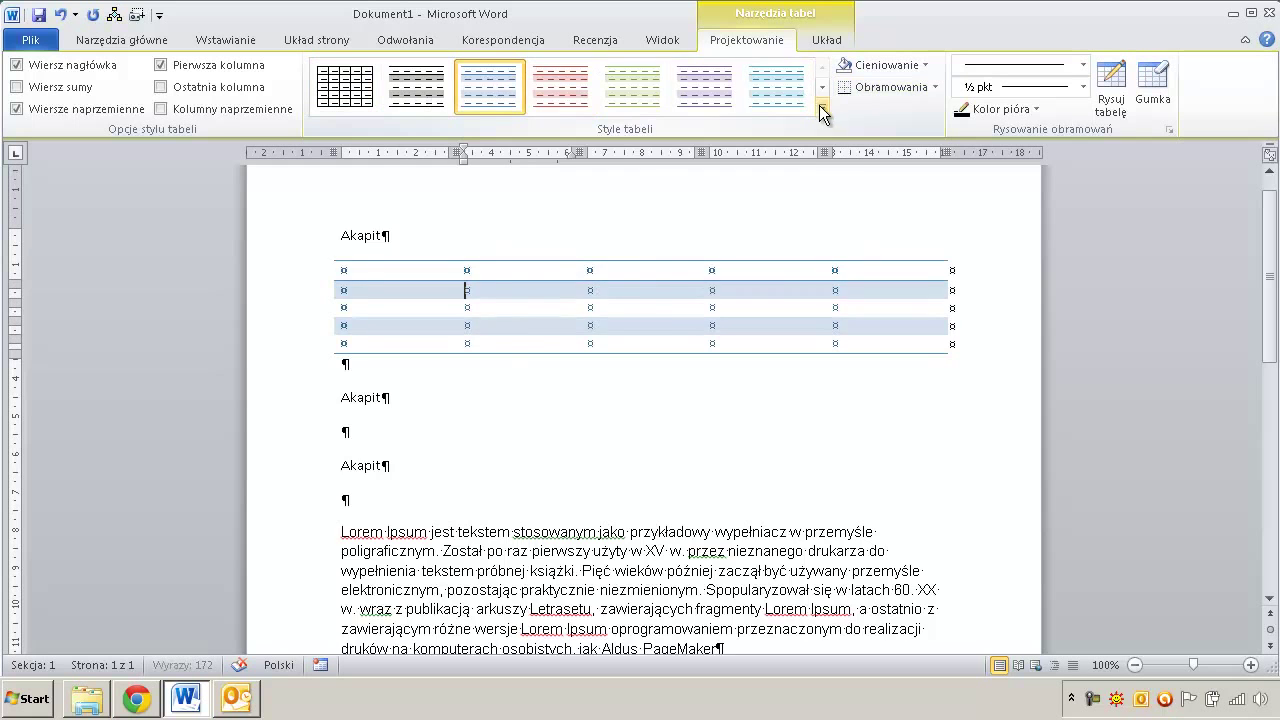
left_click(821, 107)
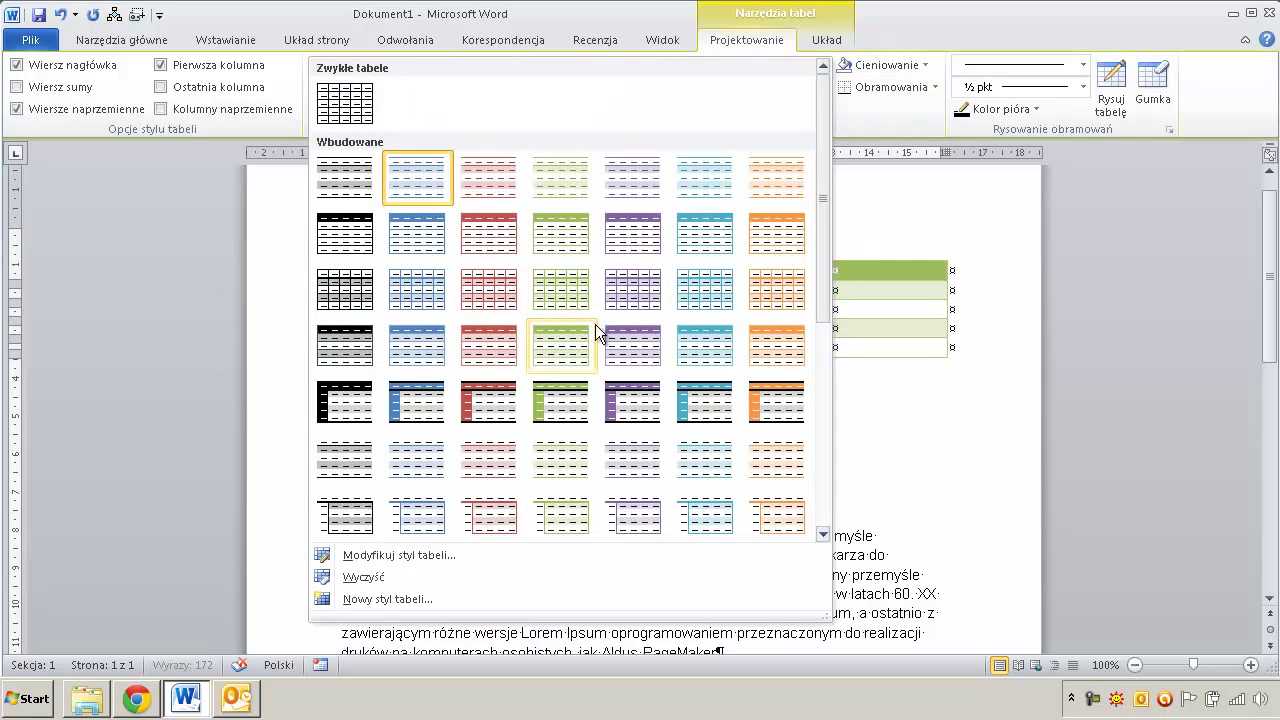
left_click(500, 350)
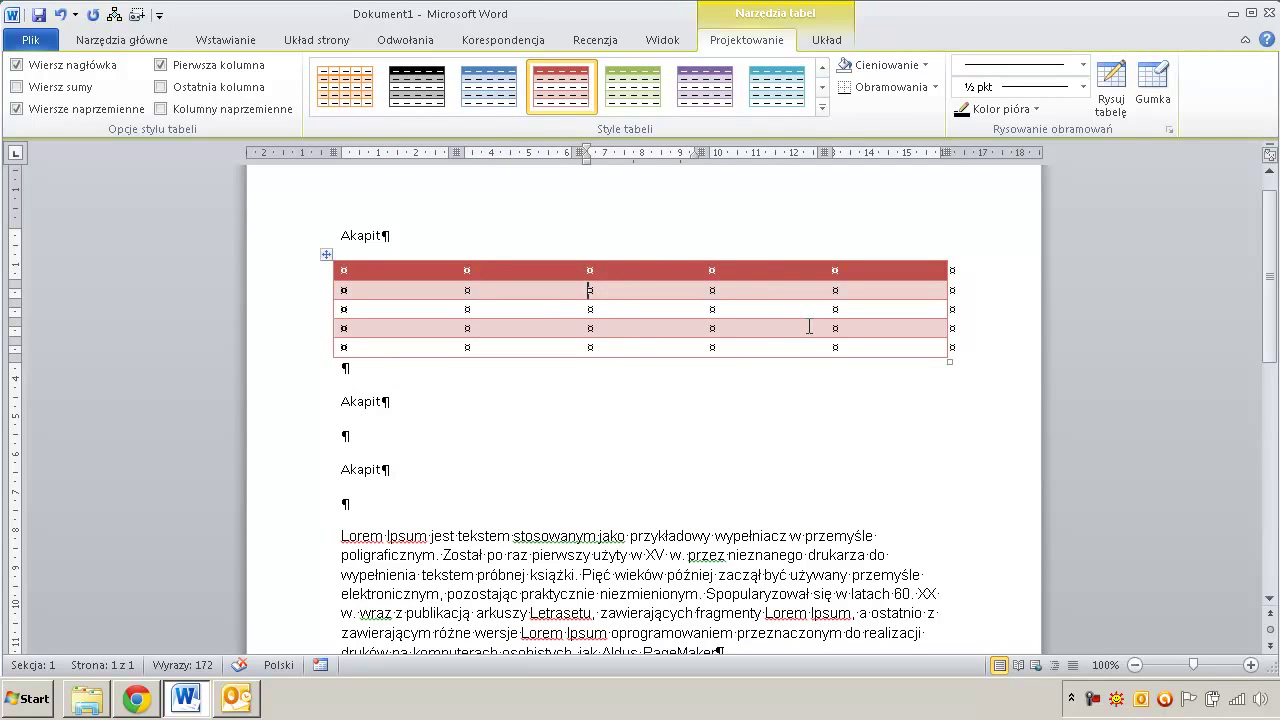
left_click(824, 110)
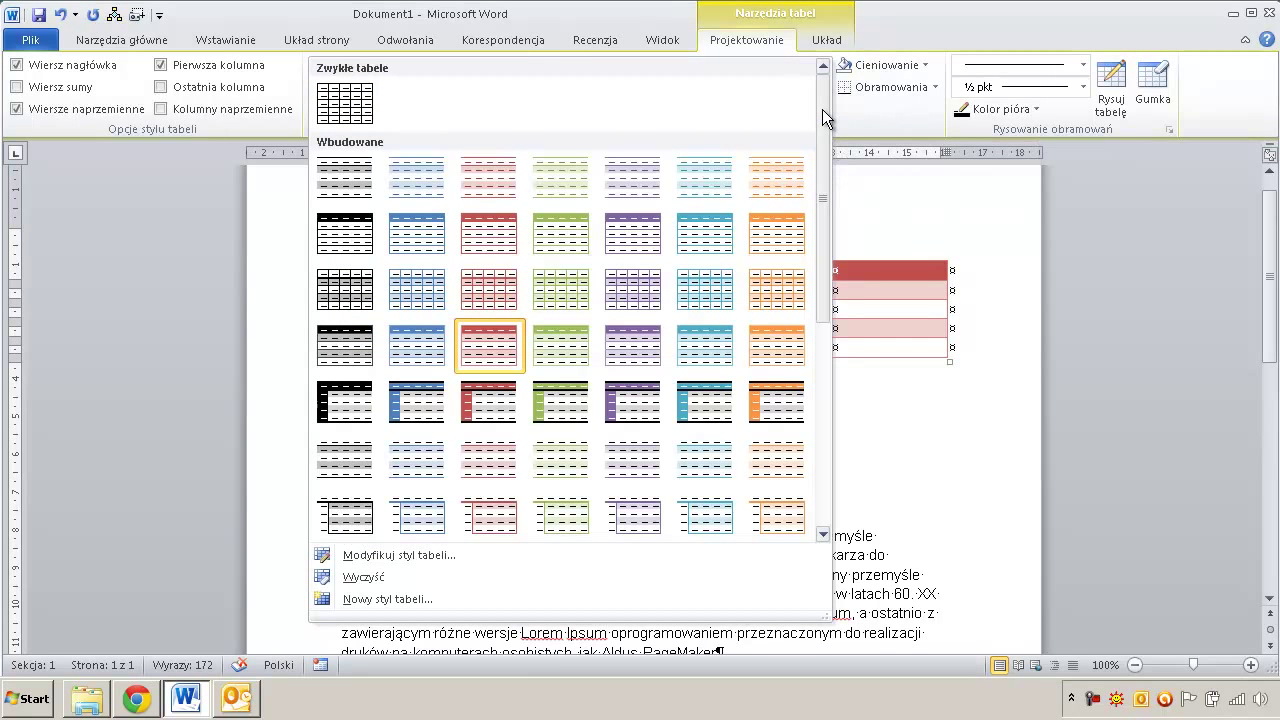
left_click(346, 106)
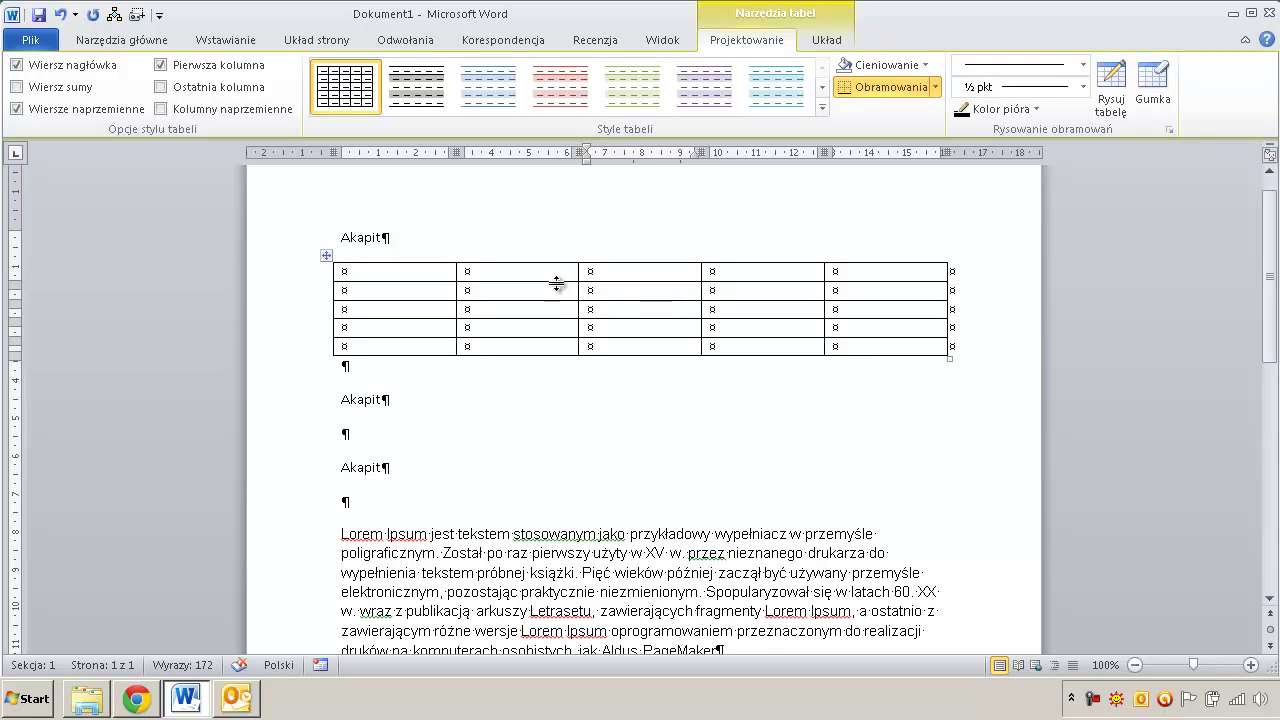
- Shade the header row light green with Cieniowanie
left_click_drag(423, 276, 870, 272)
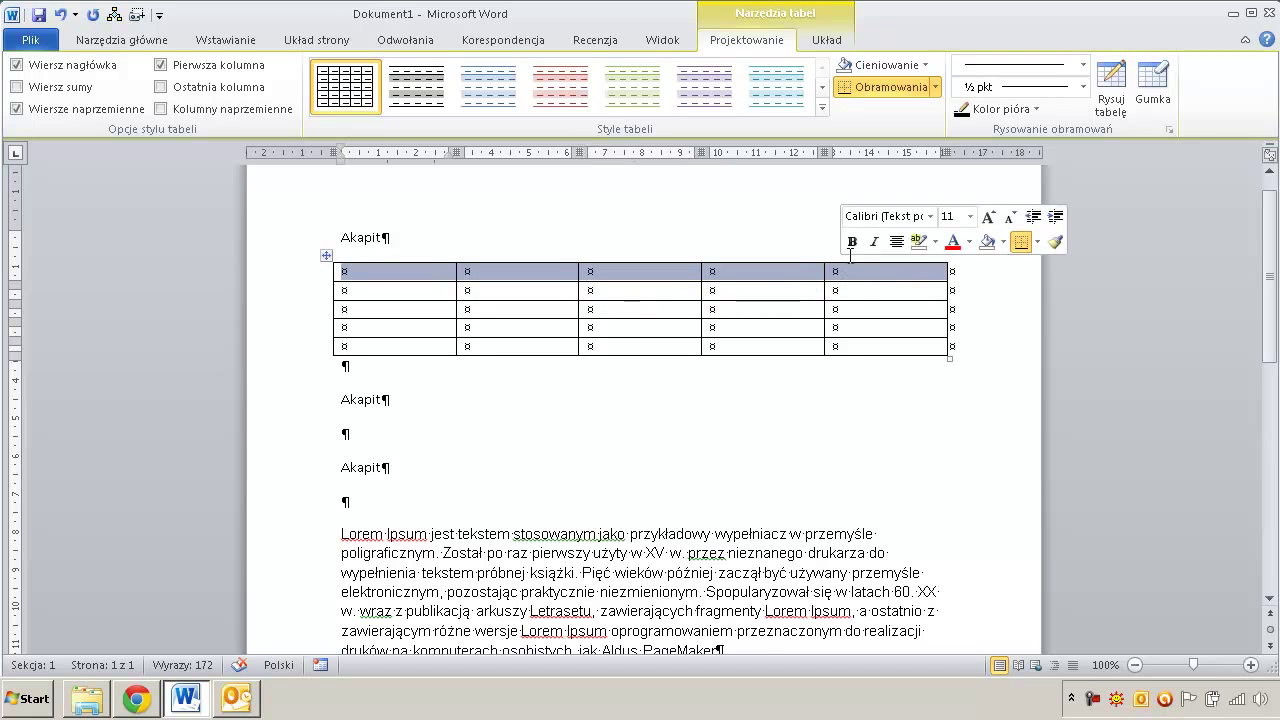
left_click(921, 66)
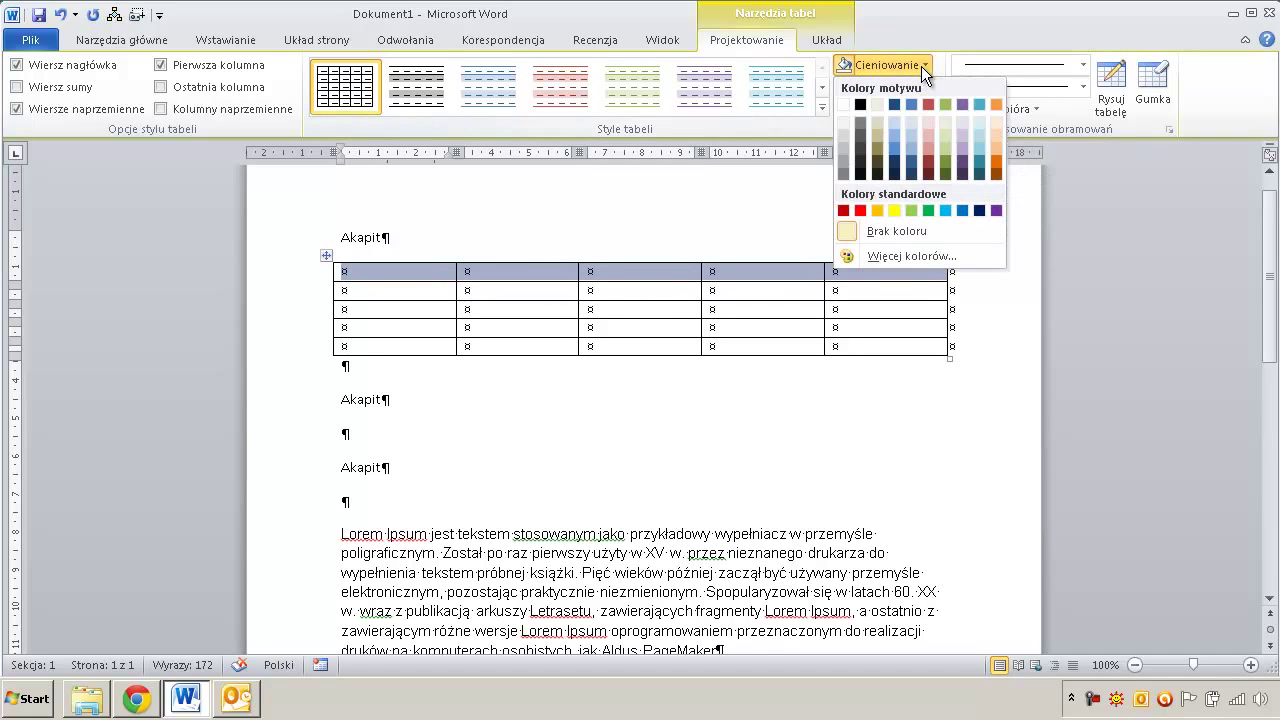
left_click(943, 148)
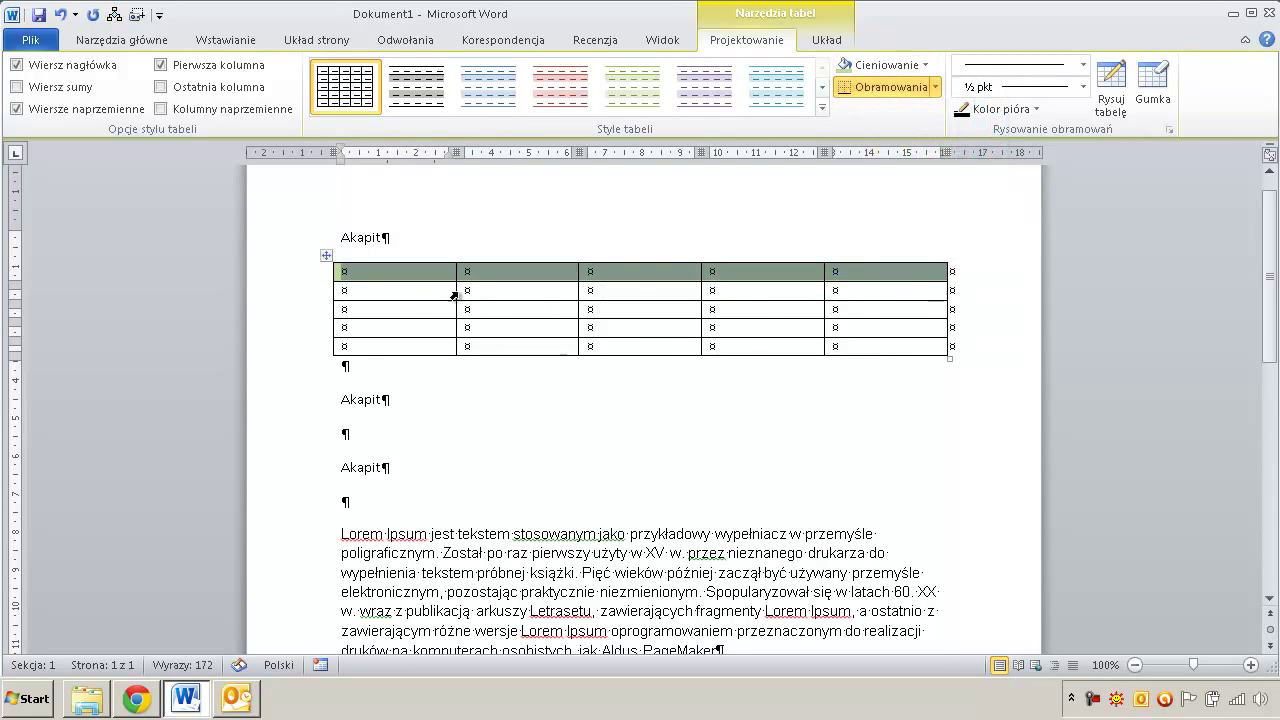
- Shade the row 2, column 2 cell light blue
left_click(467, 290)
left_click(893, 61)
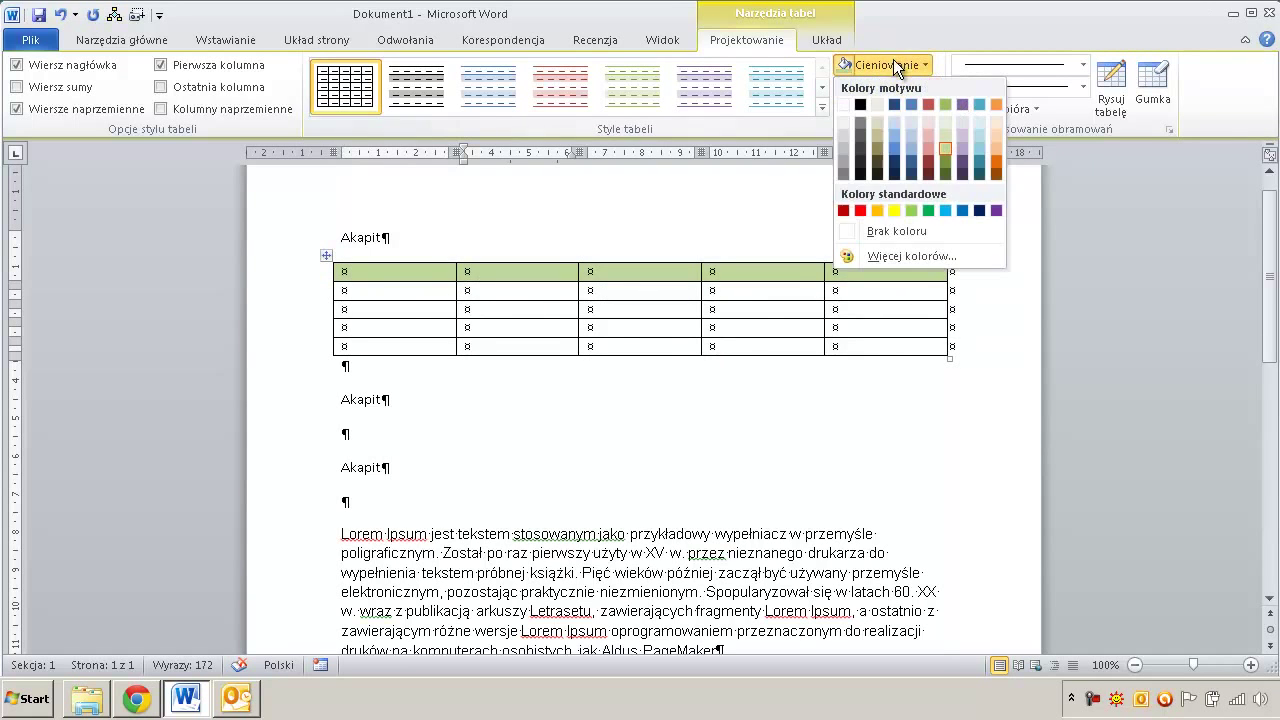
left_click(898, 140)
- Shade the row 3 cells in columns 3–4 dark green
left_click_drag(651, 311, 760, 311)
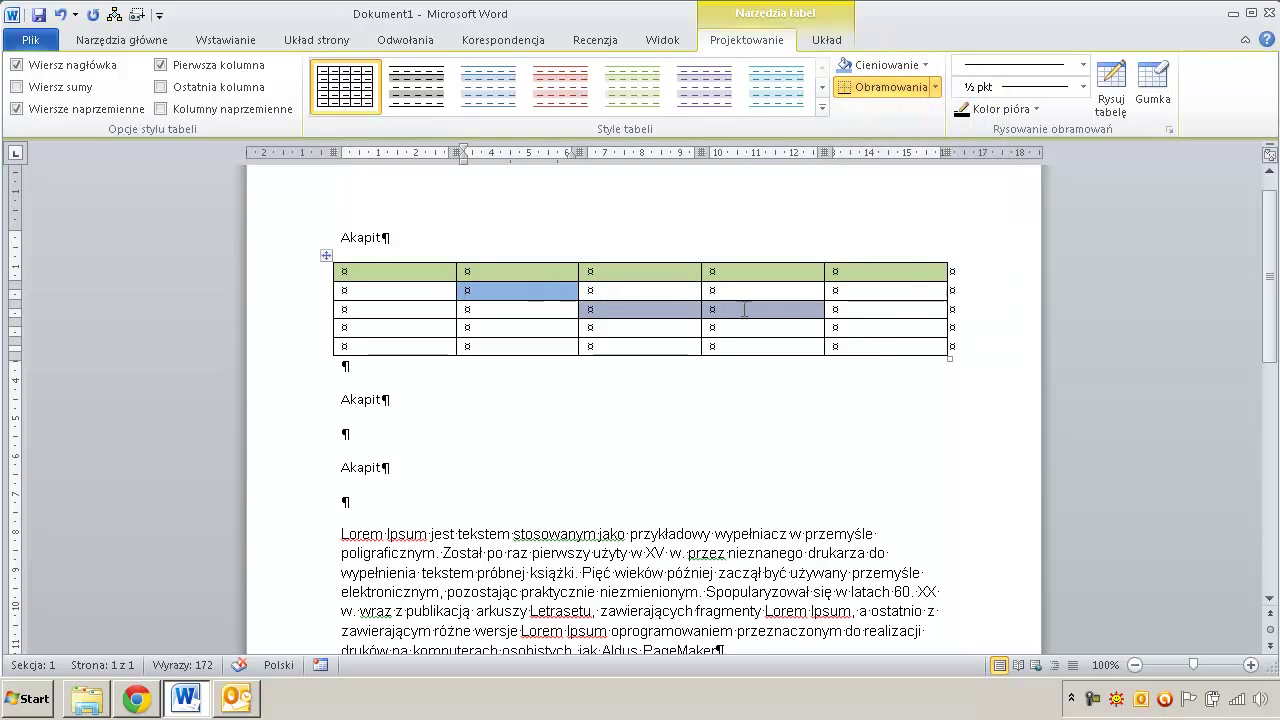
left_click(901, 64)
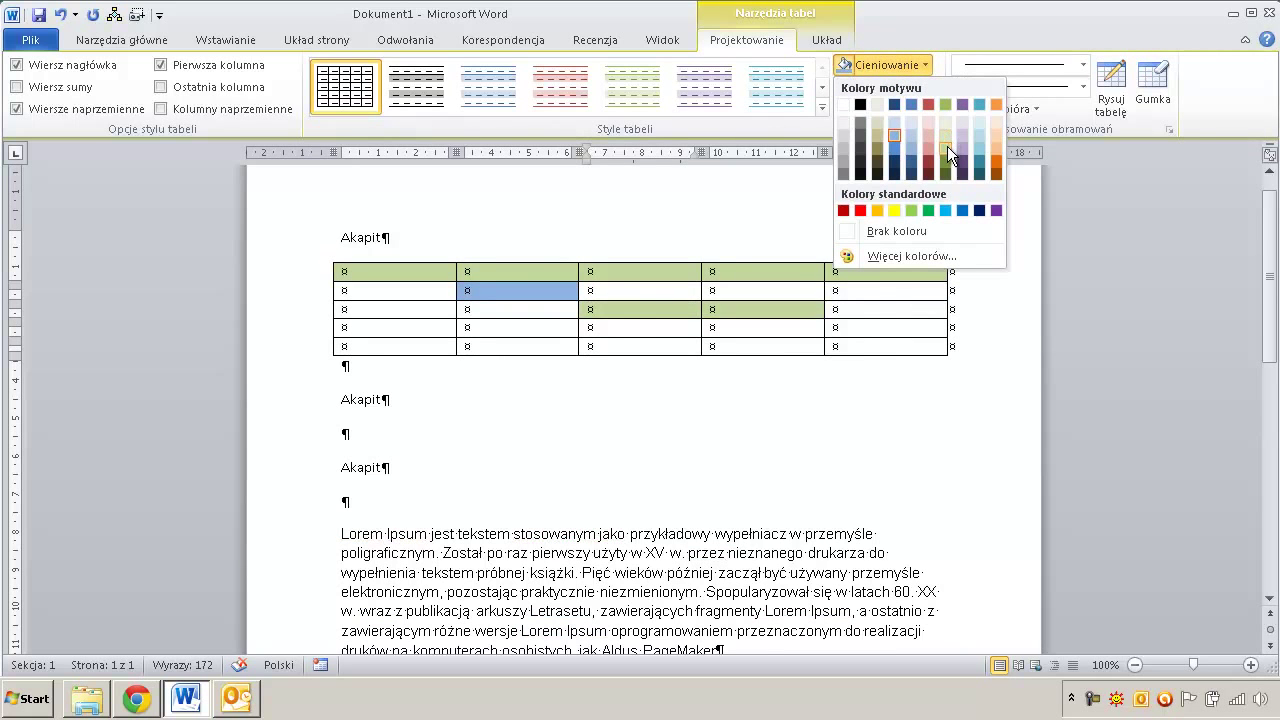
left_click(946, 176)
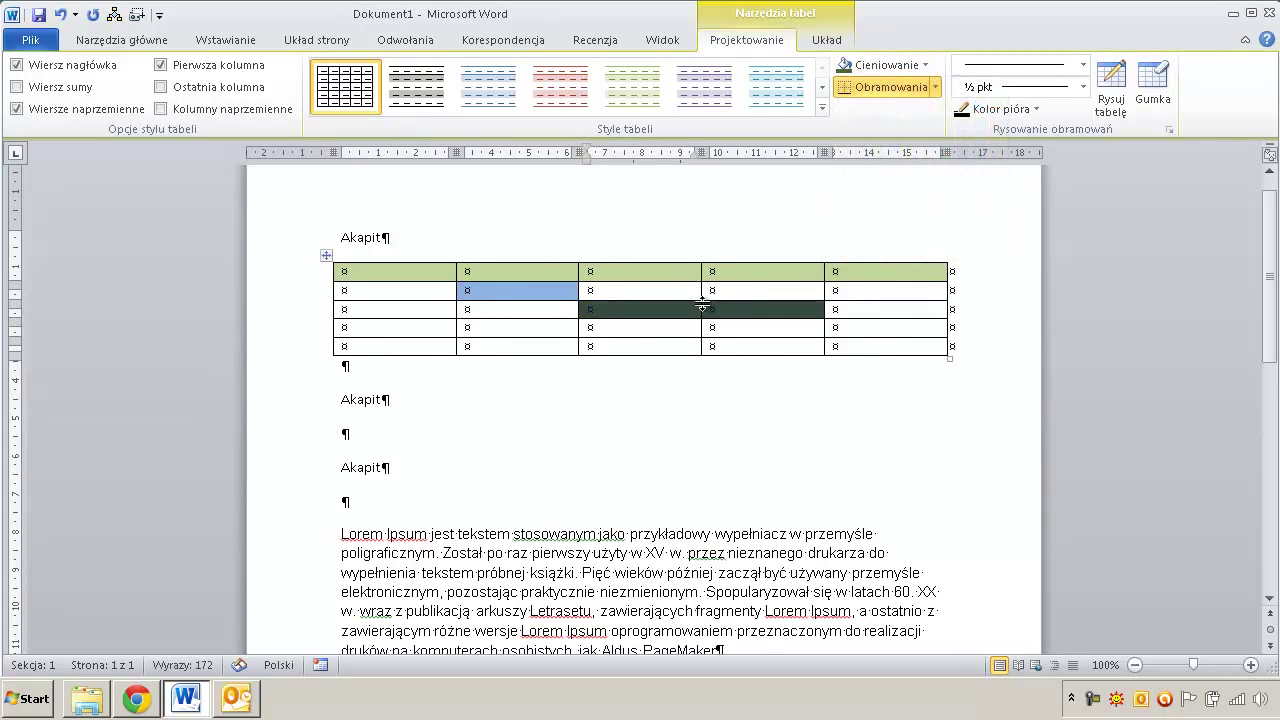
left_click(602, 328)
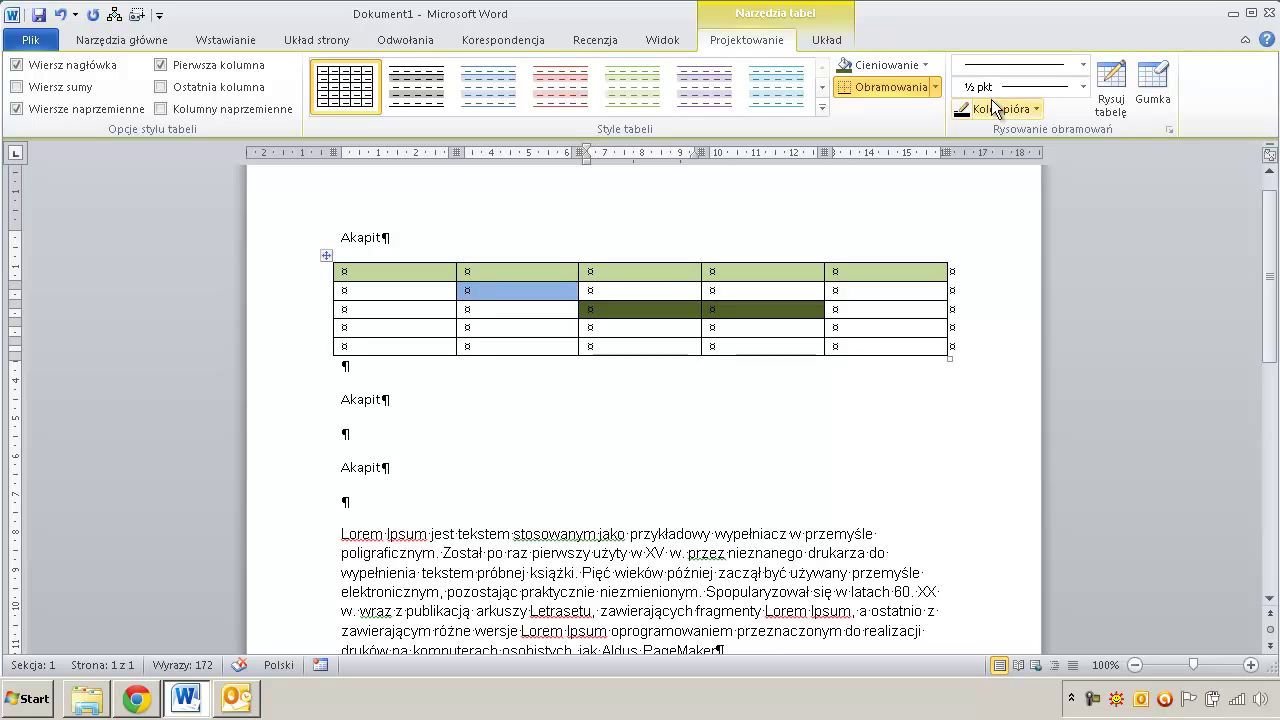
- Choose a double-line pen style, 1 ½ pkt weight and blue Kolor pióra for drawing borders
left_click(1084, 66)
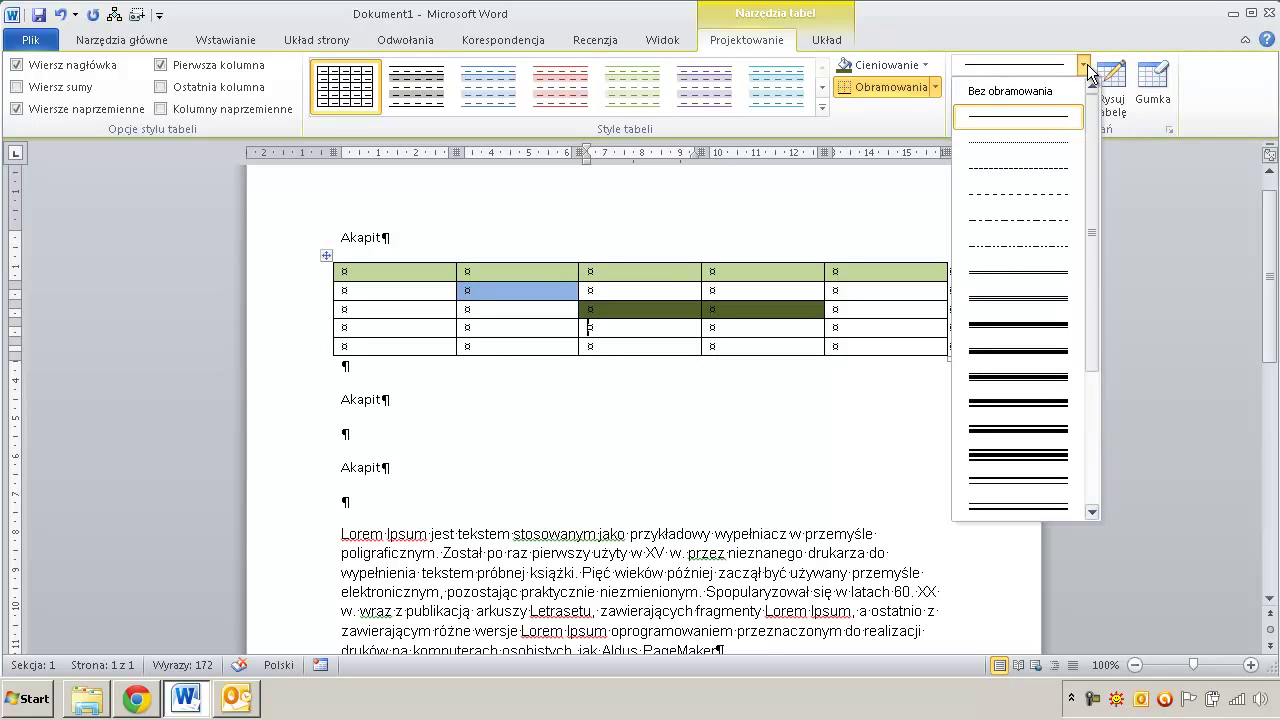
left_click(1038, 271)
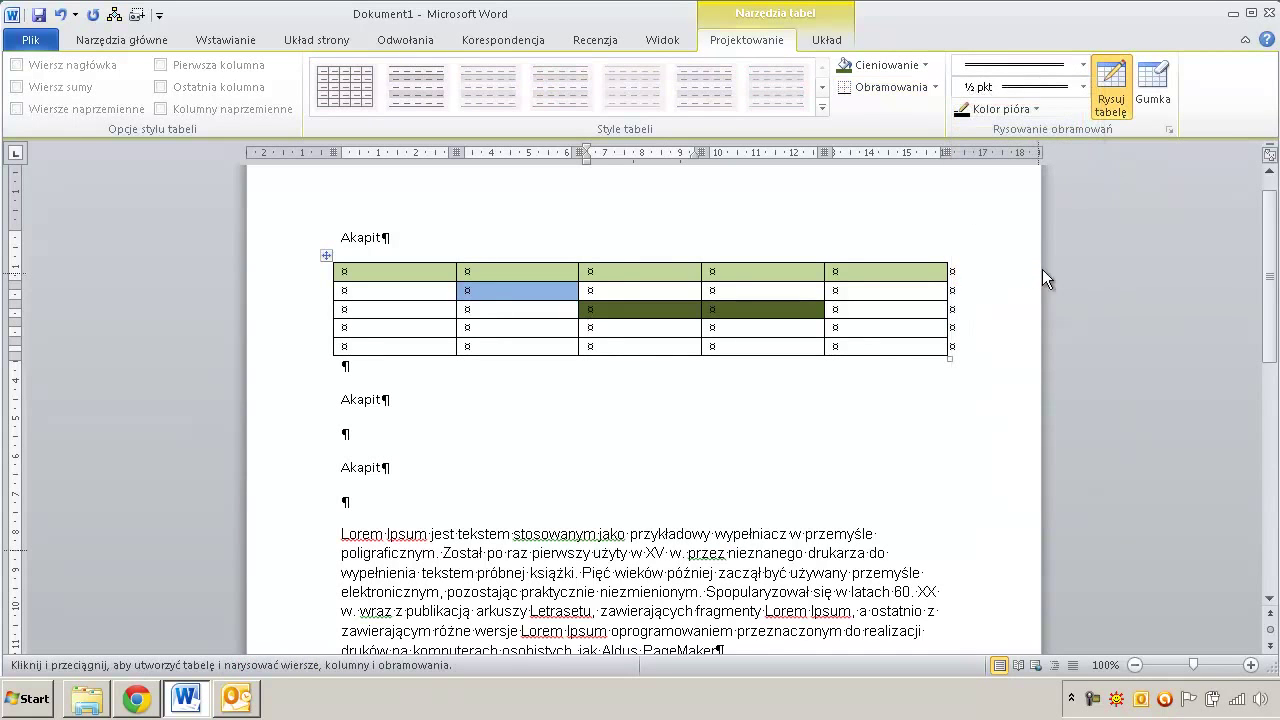
left_click(1084, 88)
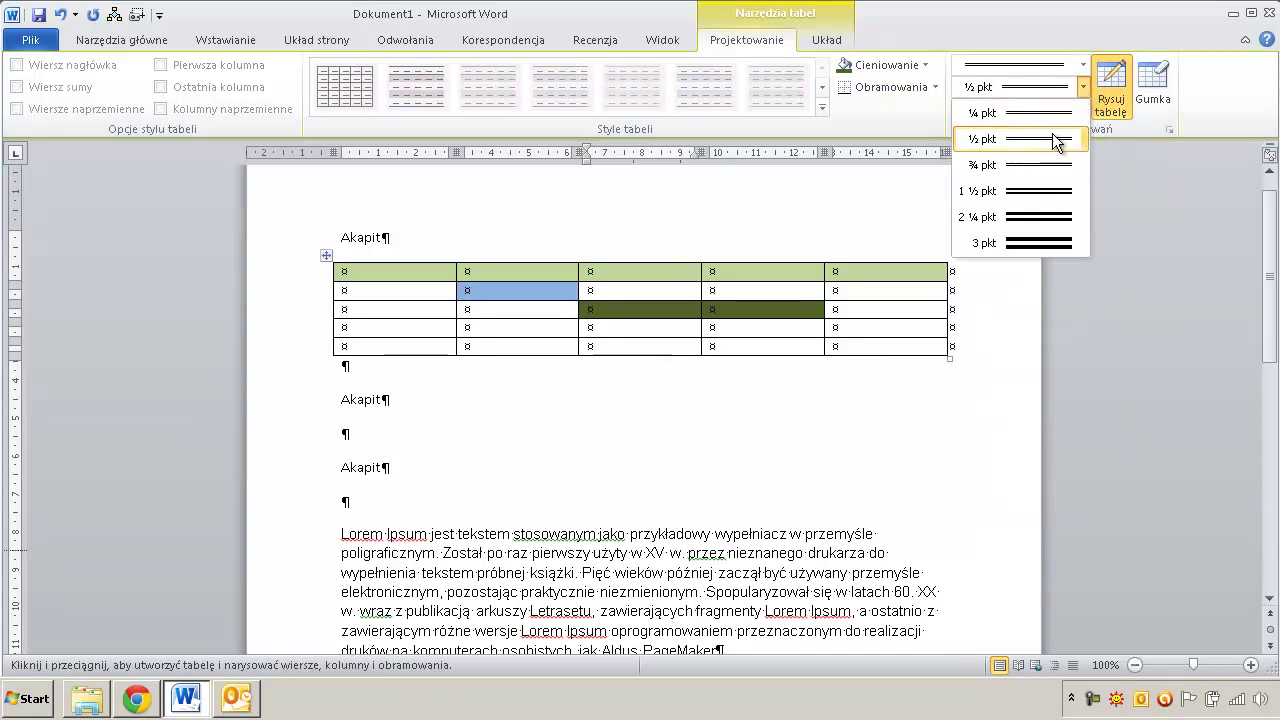
left_click(1040, 192)
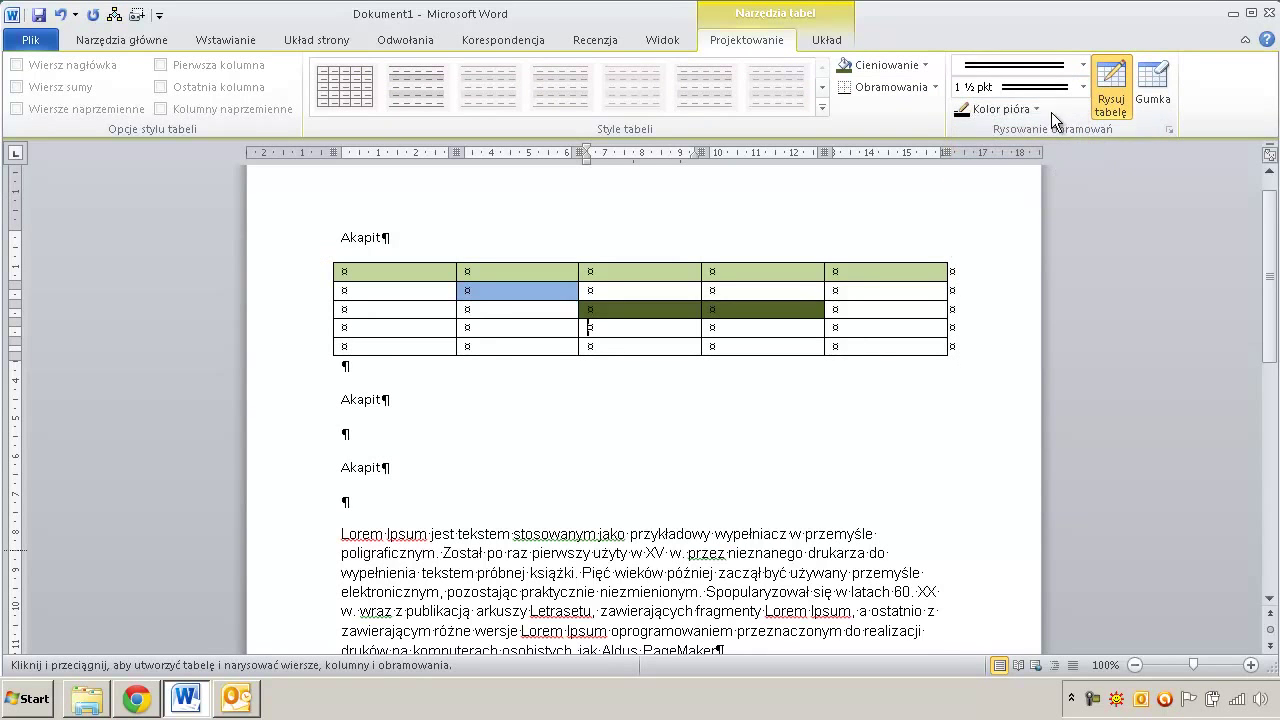
left_click(1038, 109)
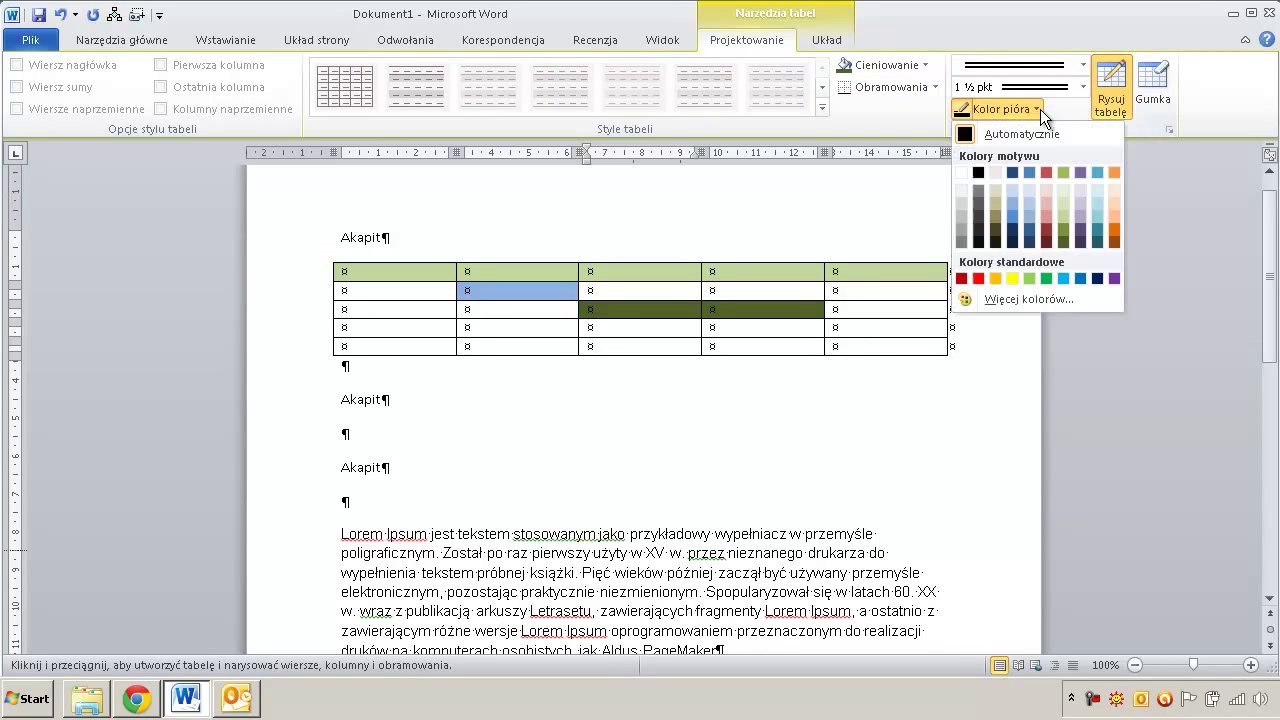
left_click(1016, 220)
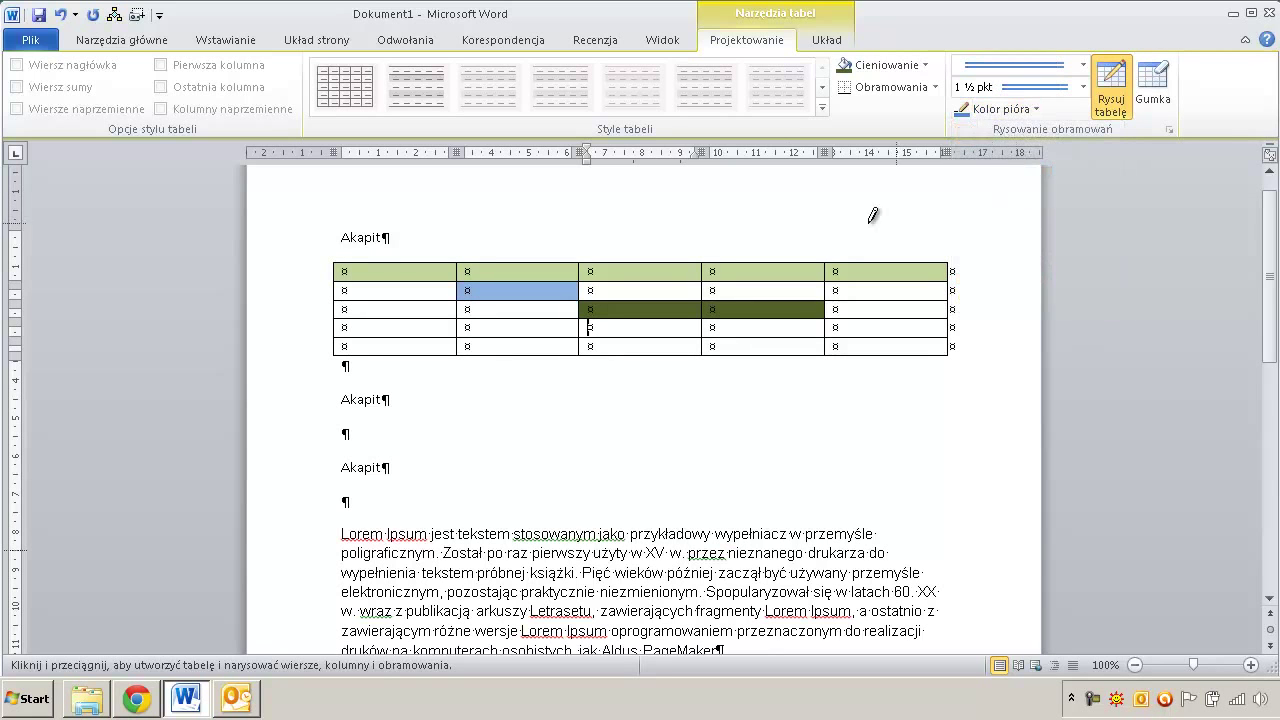
- Trace the table's top edge and the header row's bottom border with the blue double-line pen
left_click(423, 260)
left_click(477, 262)
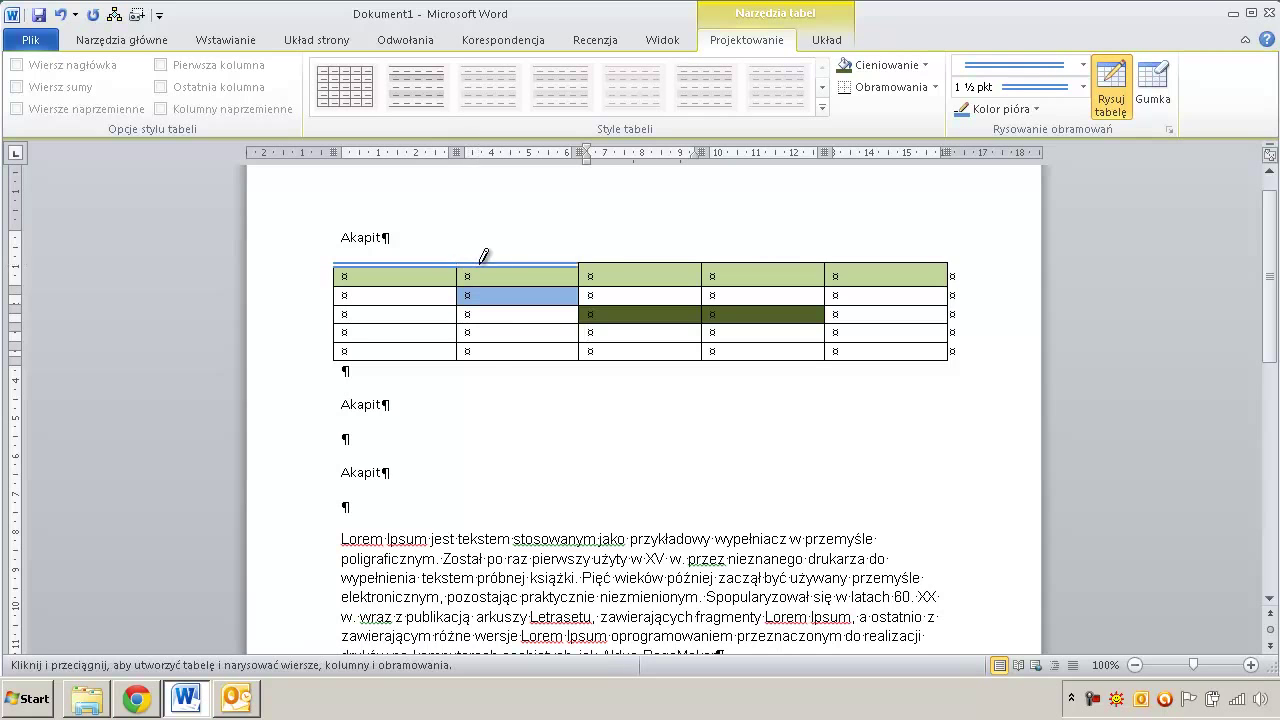
left_click(618, 262)
left_click(758, 262)
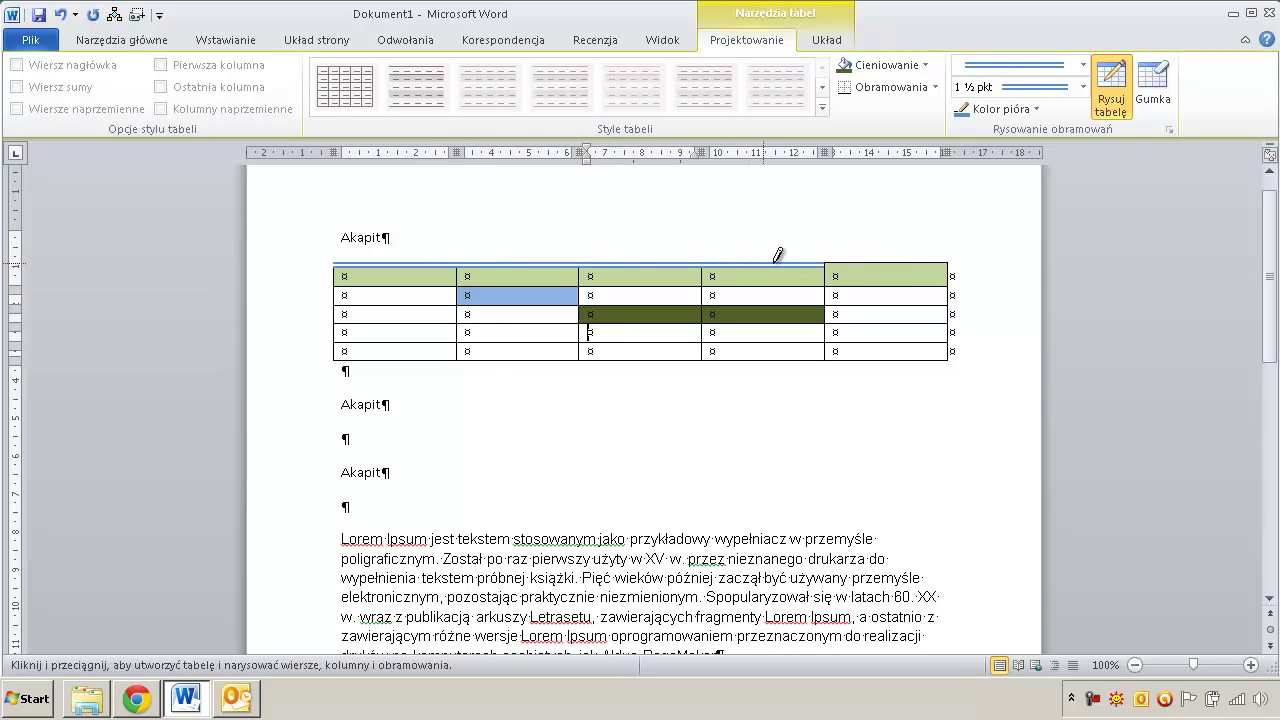
left_click(886, 262)
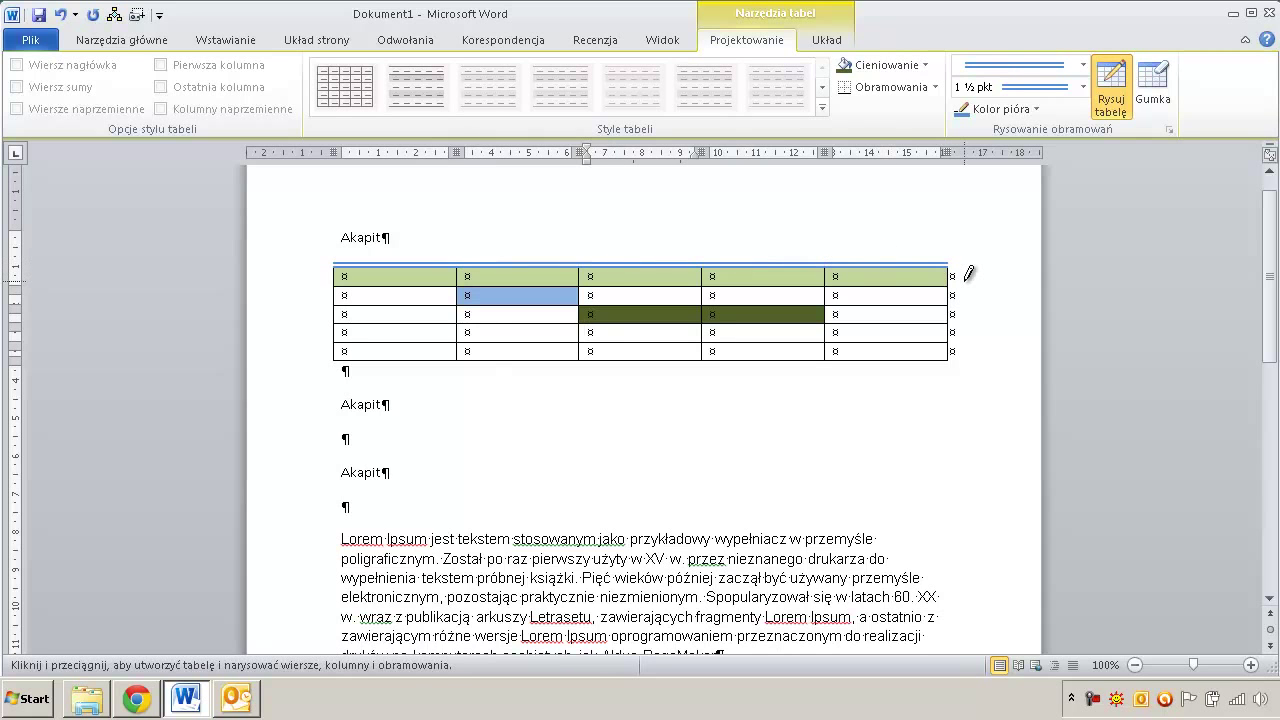
left_click_drag(377, 286, 890, 290)
- Redraw the right edge and the four column dividers as blue double lines, undoing a stray cell
mouse_move(953, 341)
left_mouse_down()
mouse_move(948, 352)
mouse_move(714, 370)
mouse_move(423, 356)
left_mouse_up()
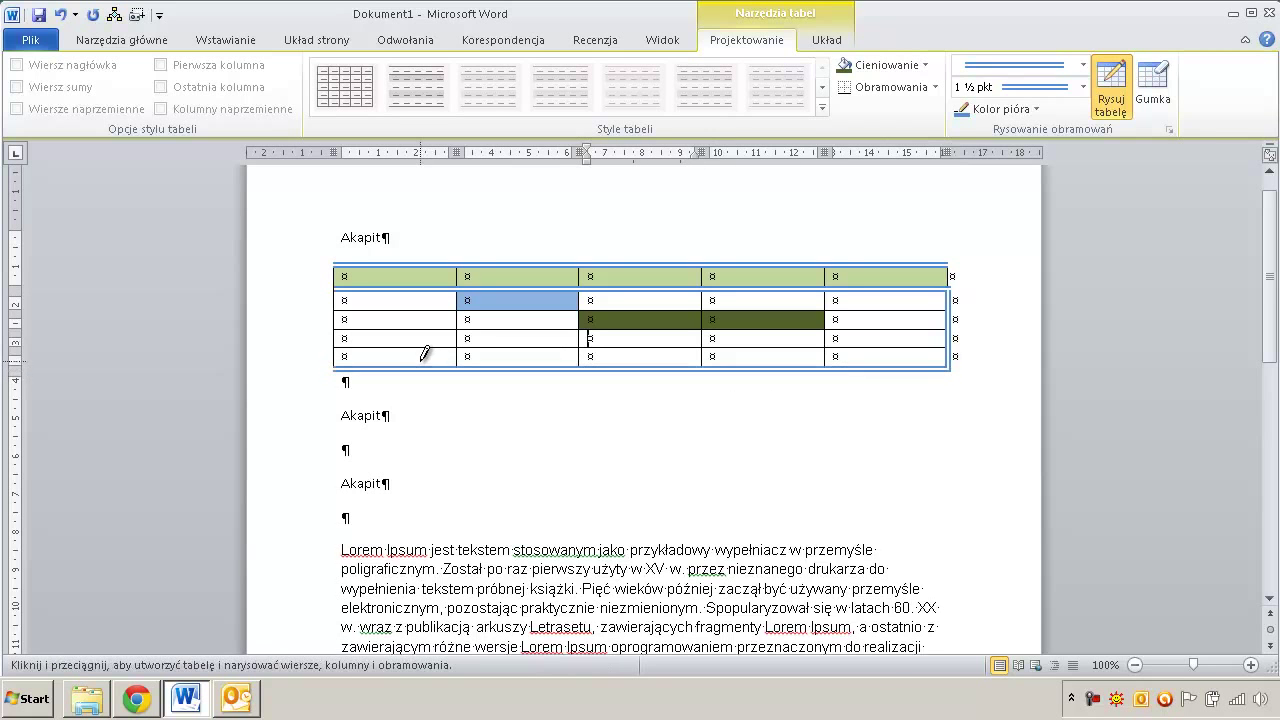
left_click_drag(458, 262, 458, 366)
left_click_drag(587, 300, 590, 345)
left_click_drag(704, 263, 699, 346)
left_click_drag(829, 268, 835, 410)
left_click_drag(832, 362, 874, 410)
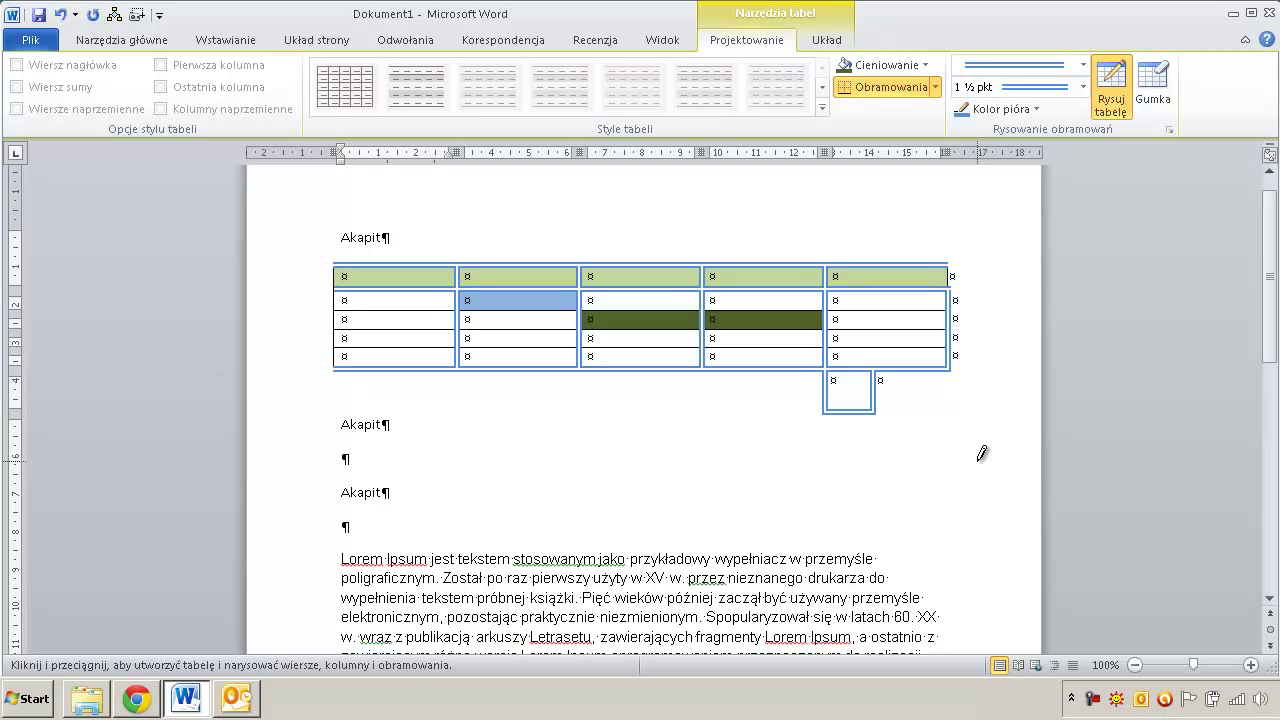
key("ctrl+z")
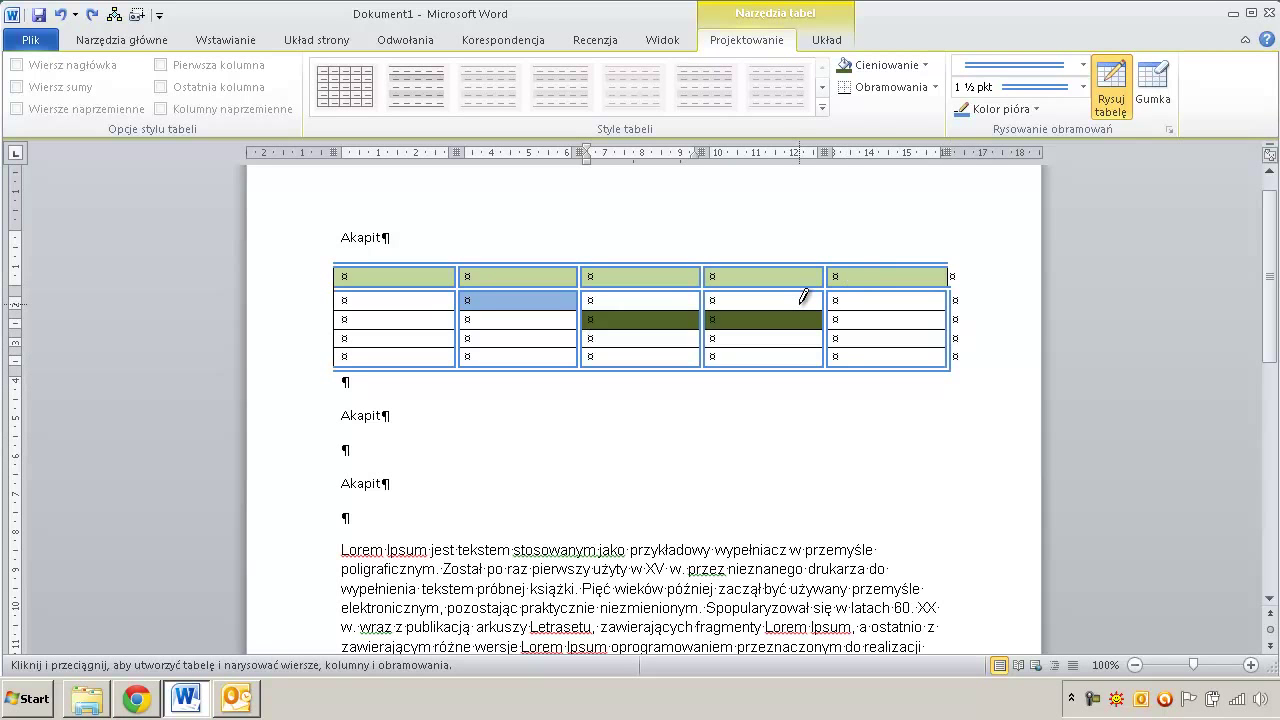
- Switch the border pen to a red dashed line
left_click(1084, 65)
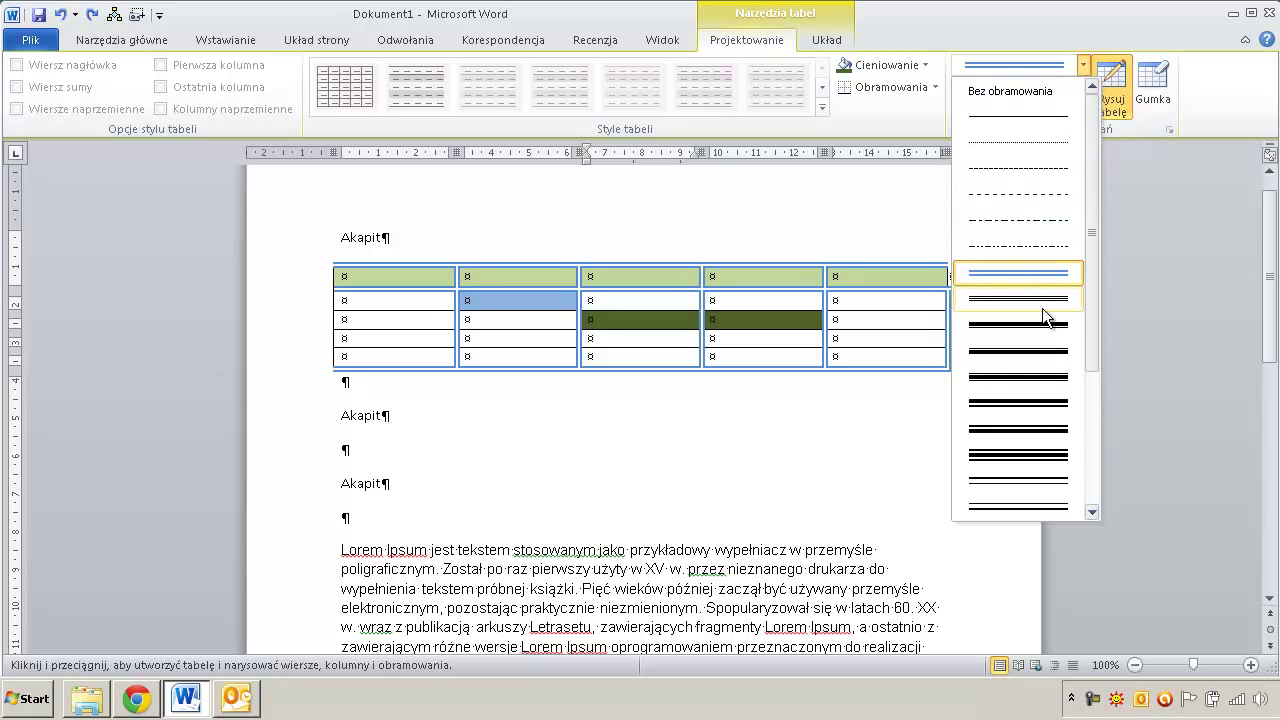
left_click(1050, 192)
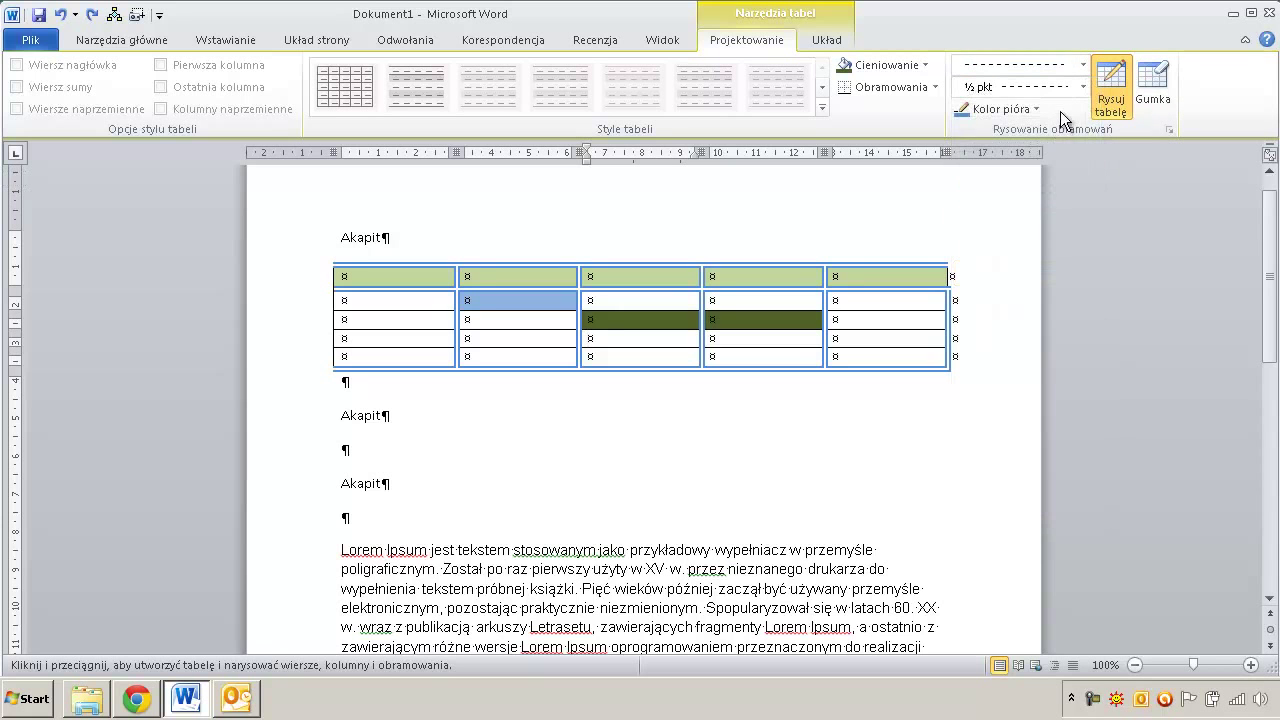
left_click(1035, 110)
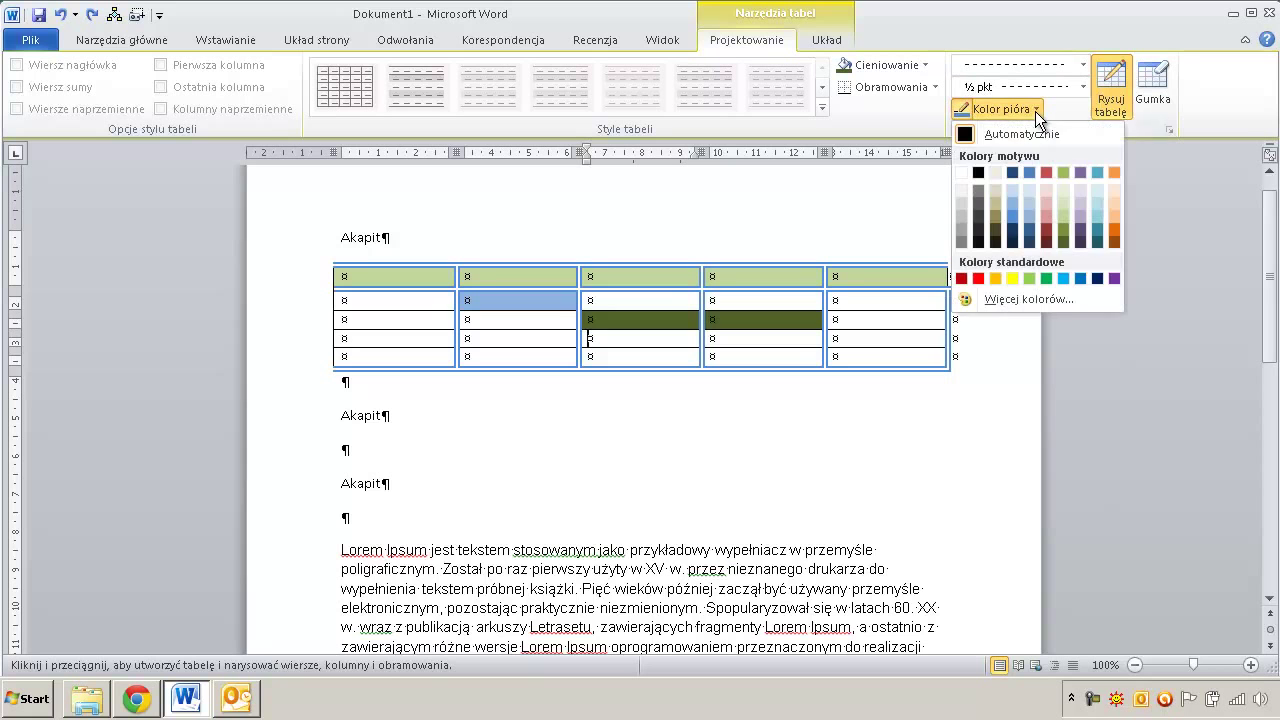
left_click(977, 280)
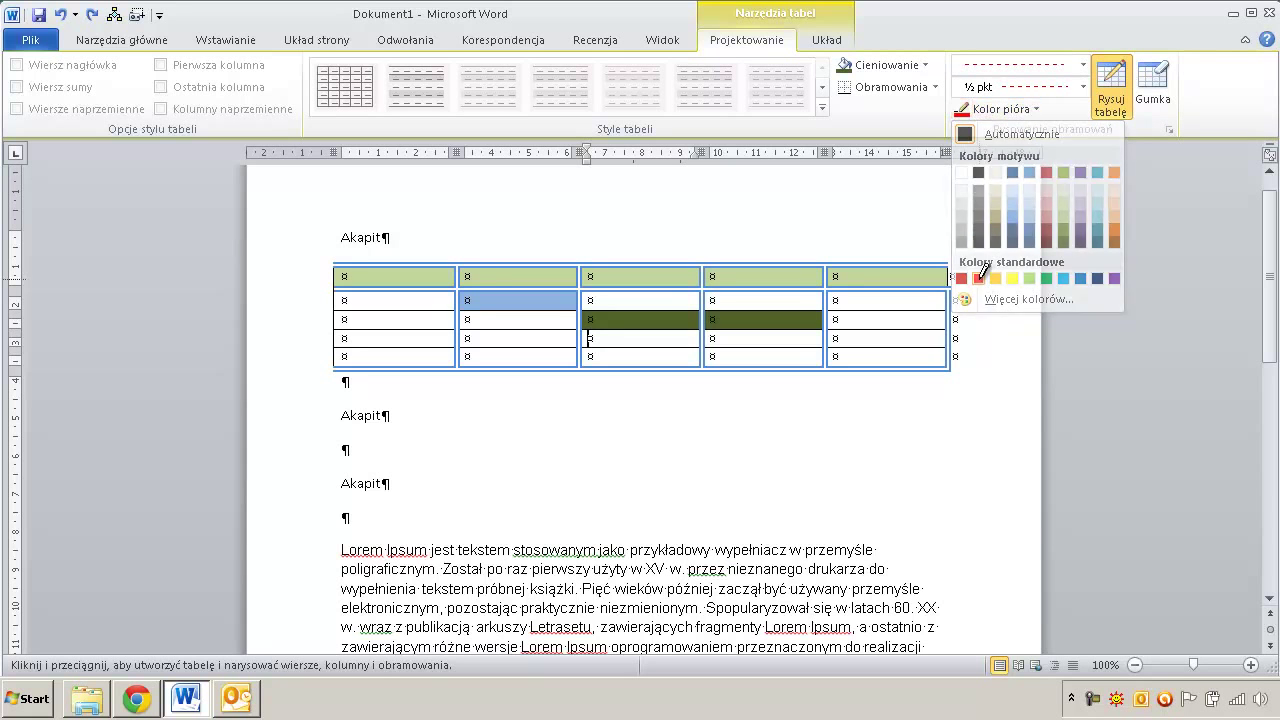
- Draw three red dashed horizontal borders across the lower rows of the table
left_click_drag(398, 328, 916, 320)
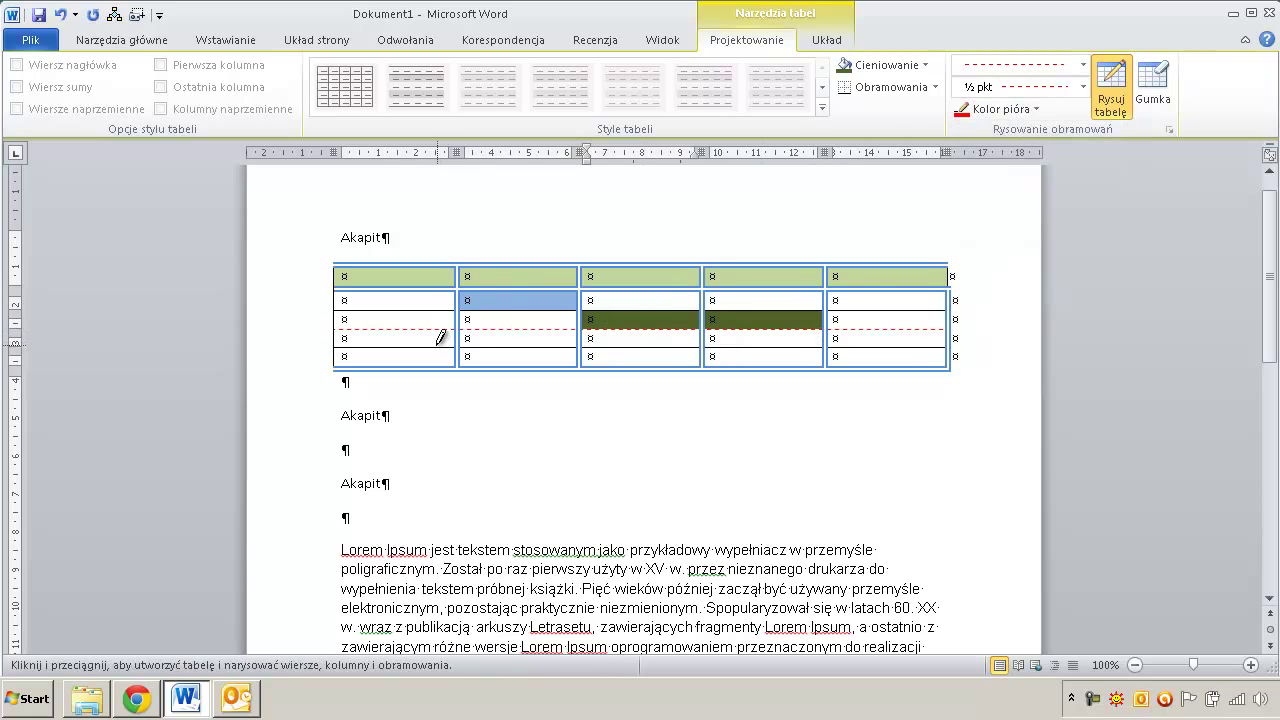
left_click_drag(440, 347, 858, 348)
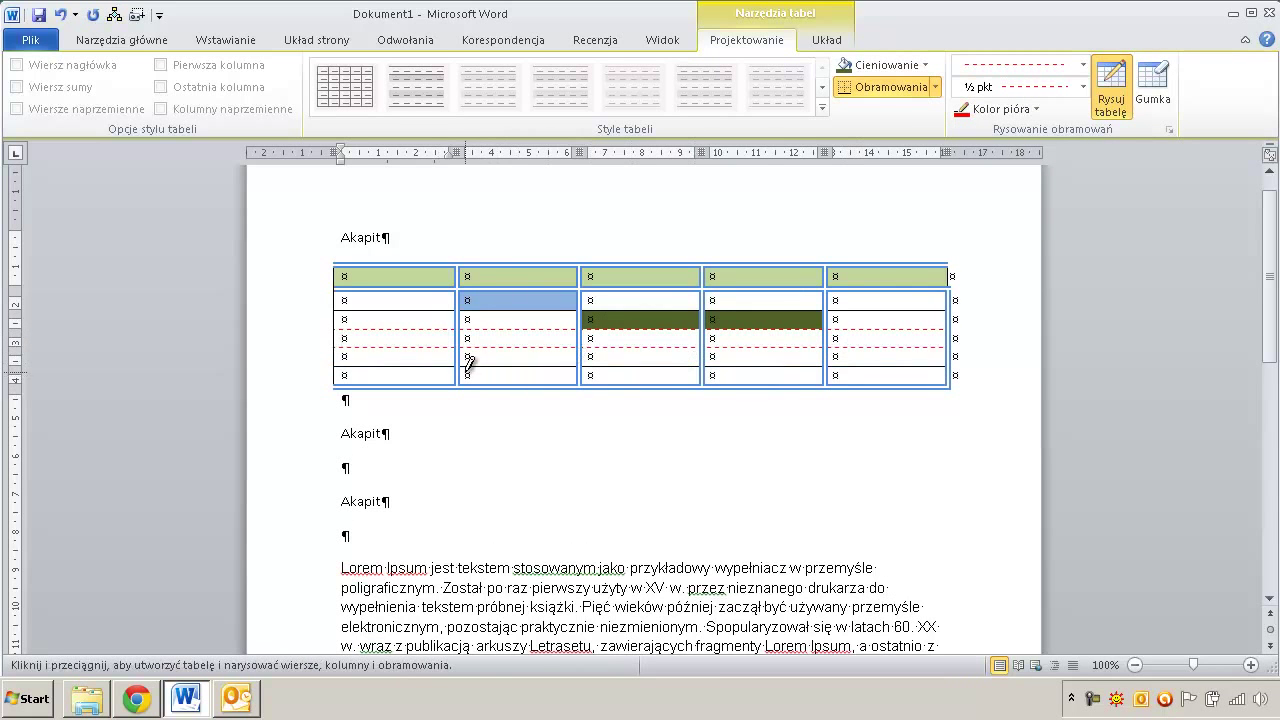
mouse_move(440, 366)
left_mouse_down()
mouse_move(858, 366)
mouse_move(662, 386)
mouse_move(408, 384)
left_mouse_up()
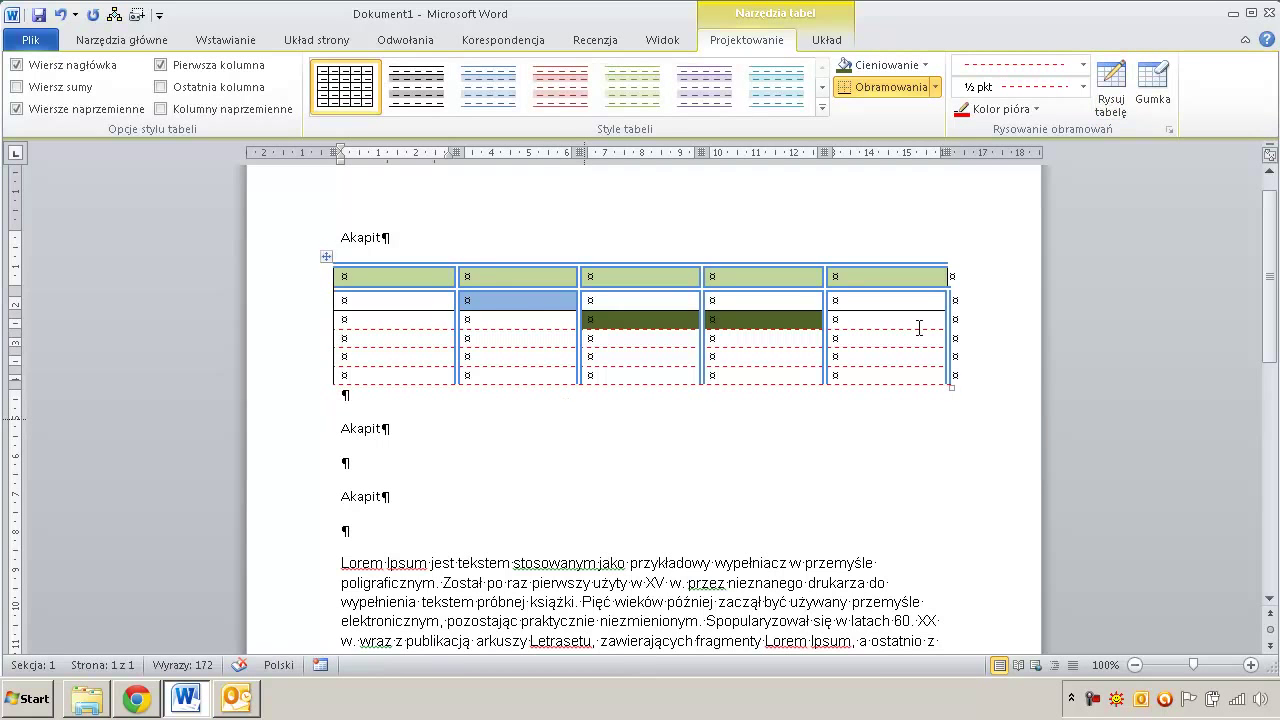
- Set the border pen back to a solid line, ½ pkt weight and Automatic colour
left_click(1084, 65)
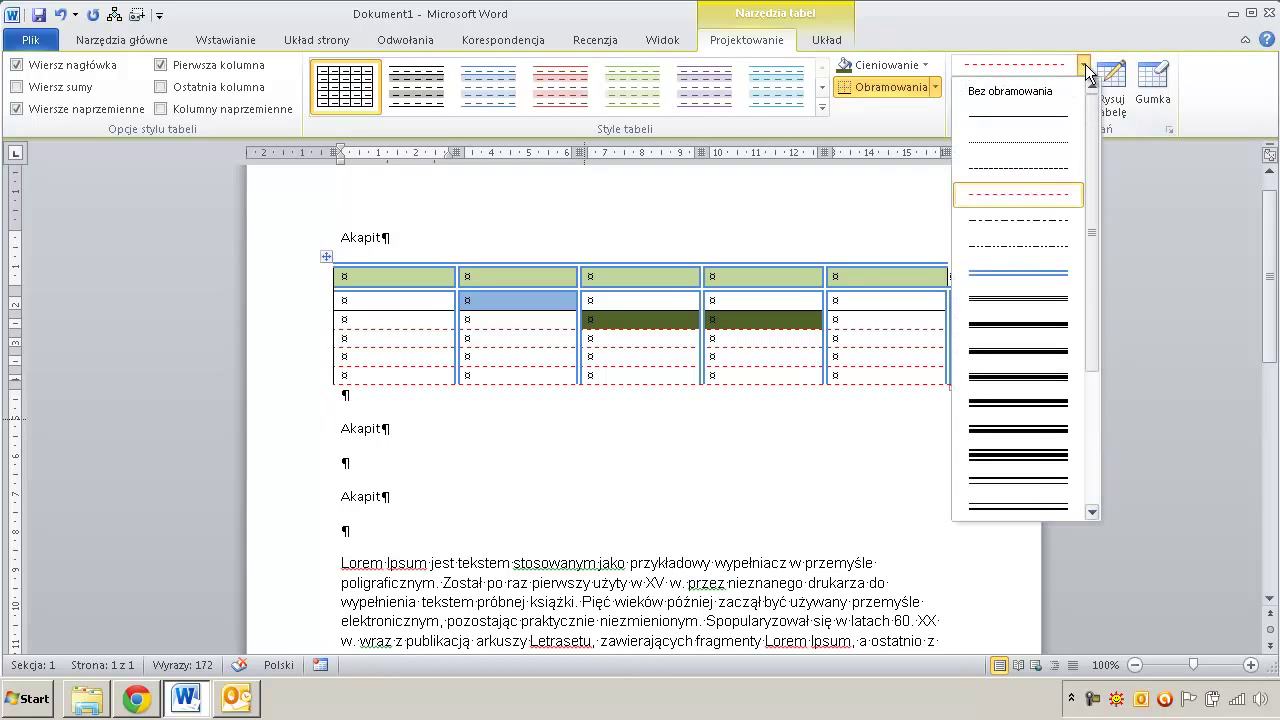
left_click(1042, 119)
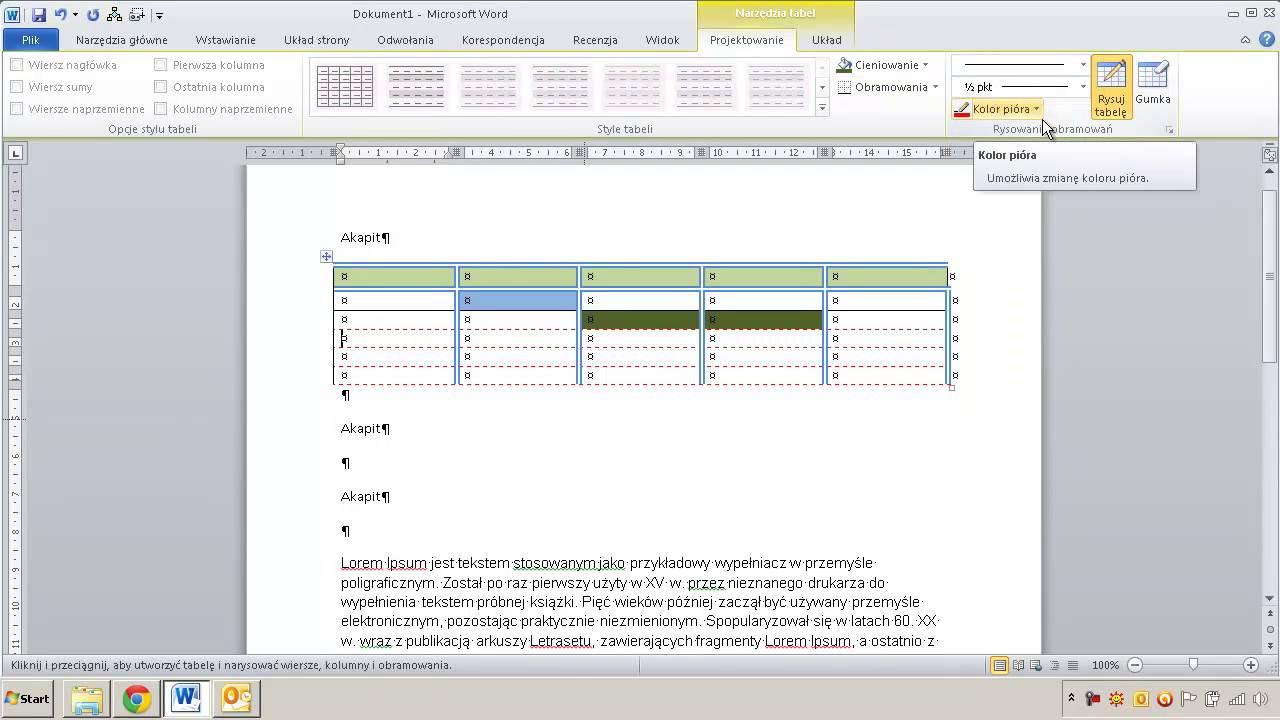
left_click(1083, 86)
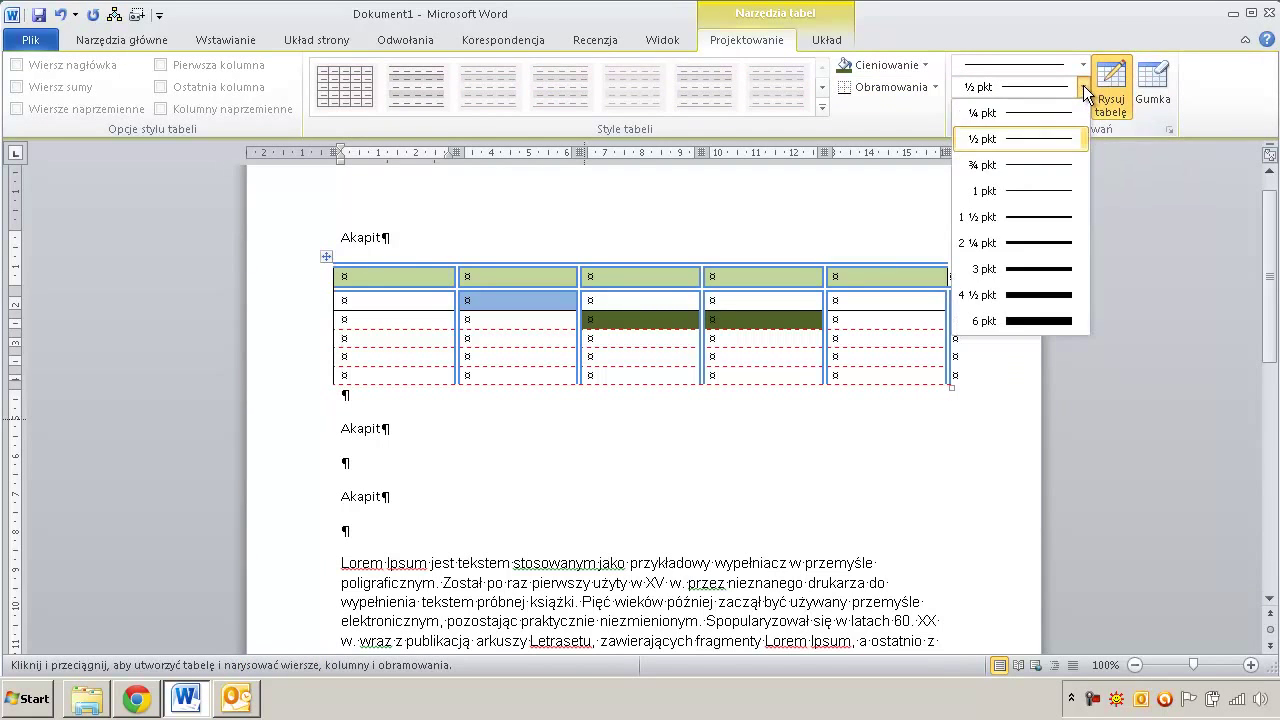
left_click(1029, 138)
left_click(1040, 114)
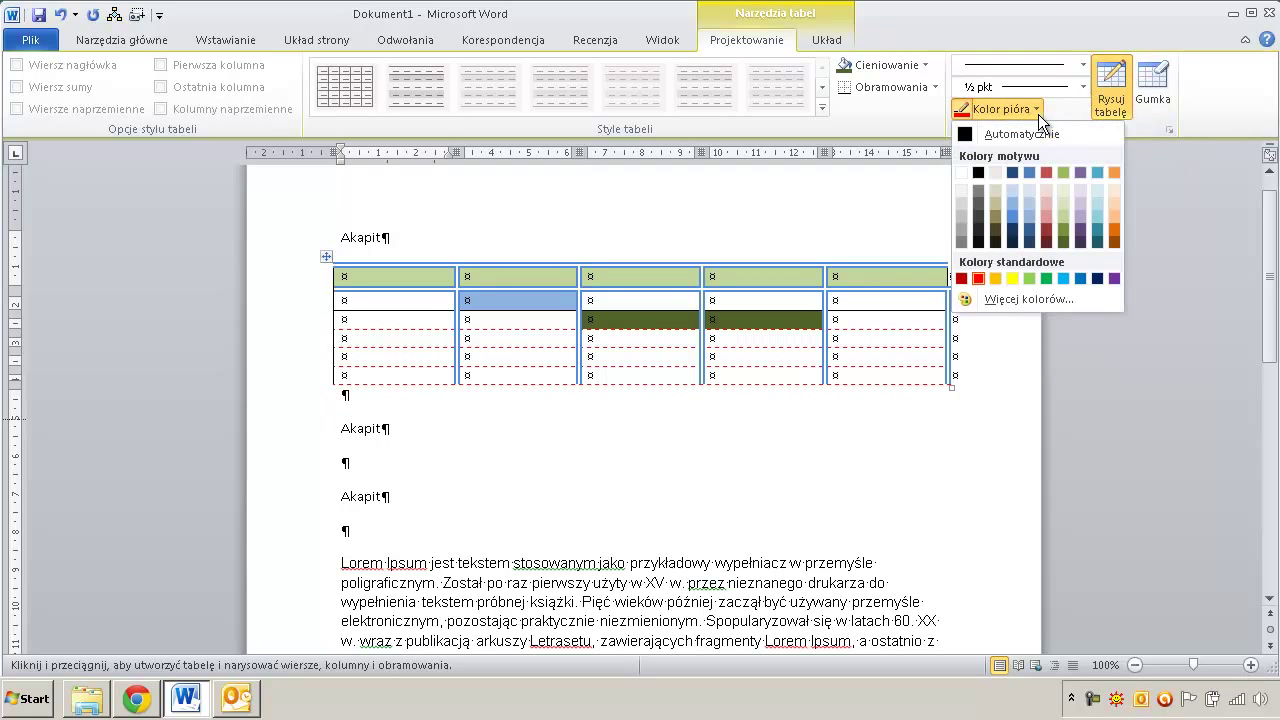
left_click(993, 137)
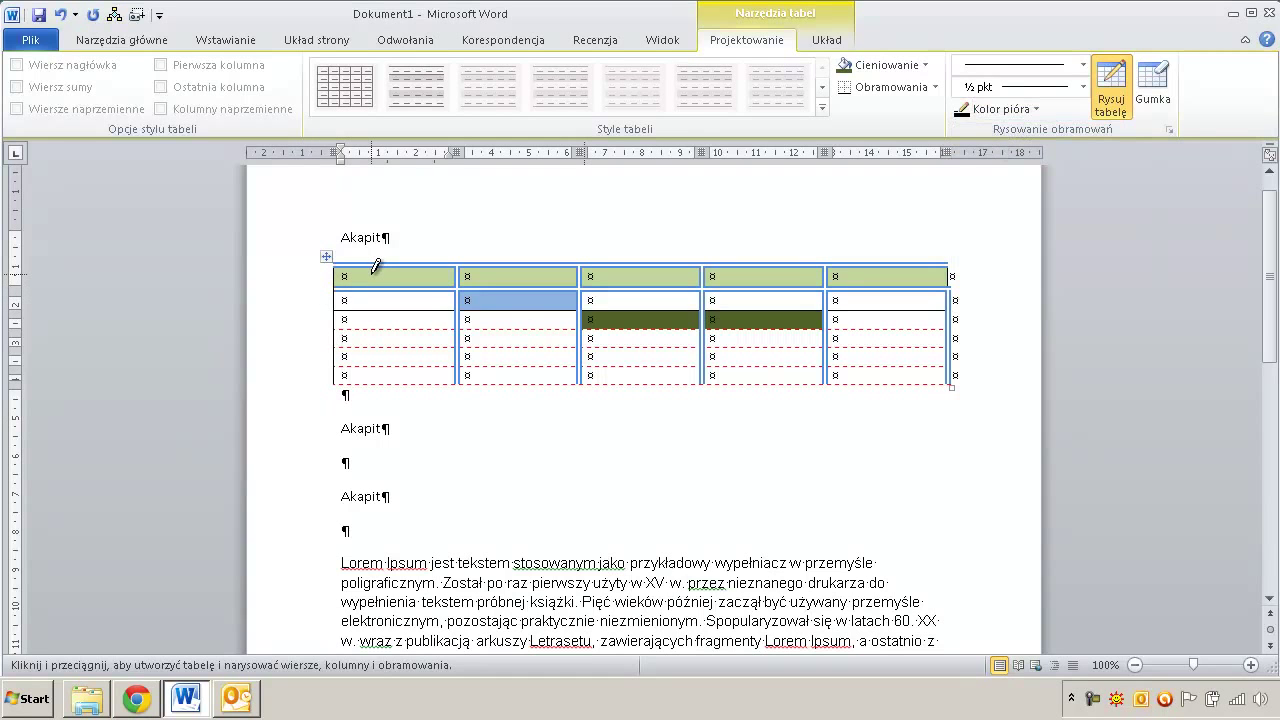
- Exit Draw Table, select the whole table and apply All Borders as thin black lines
key("Escape")
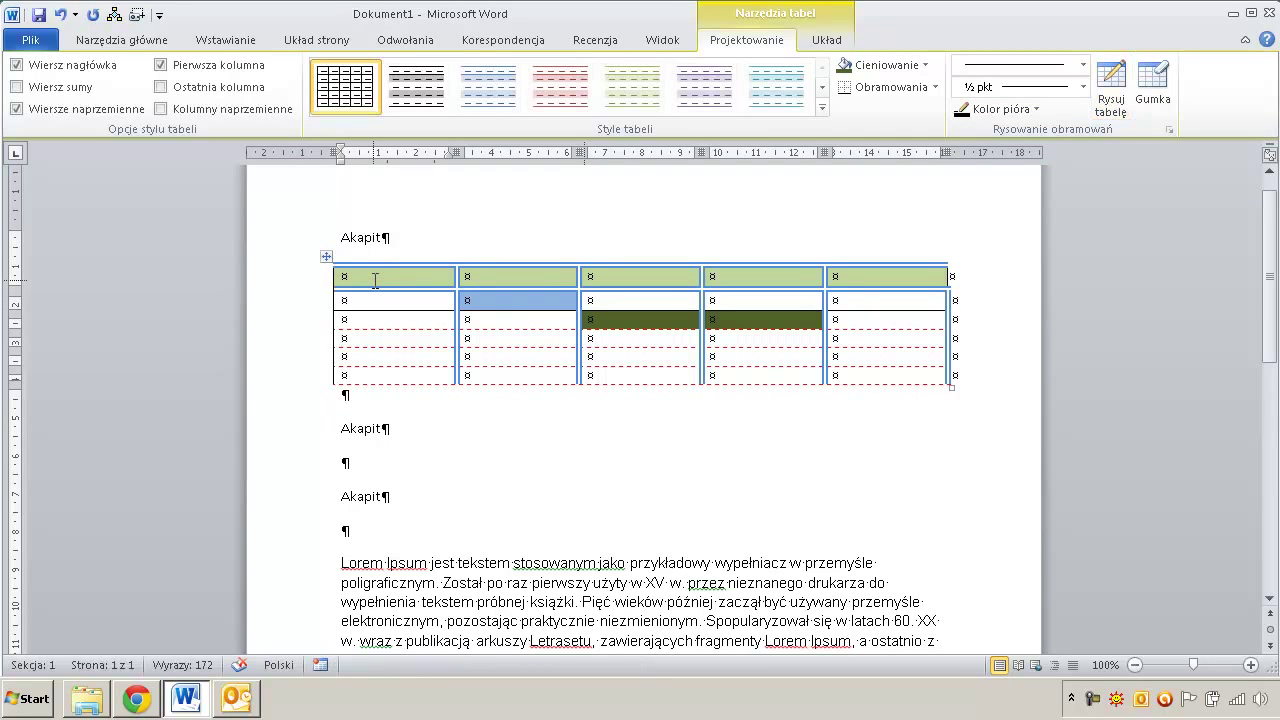
mouse_move(374, 274)
left_mouse_down()
mouse_move(883, 354)
mouse_move(886, 374)
left_mouse_up()
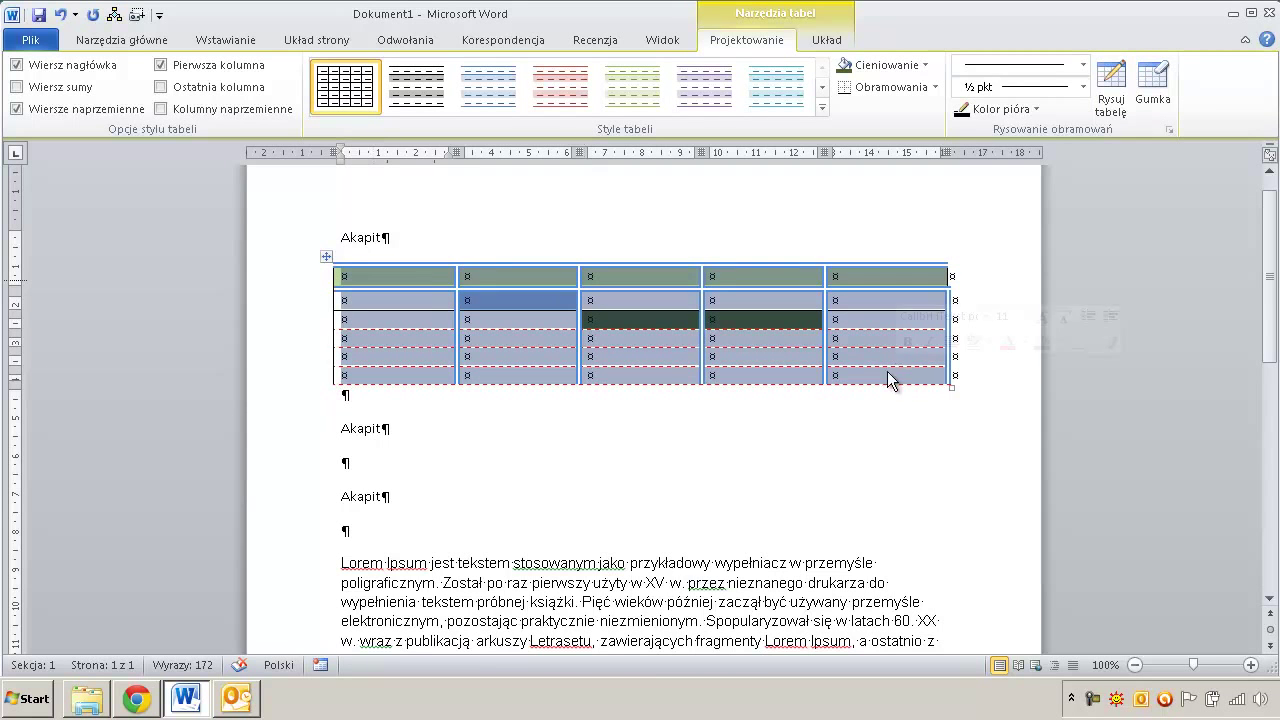
left_click(933, 89)
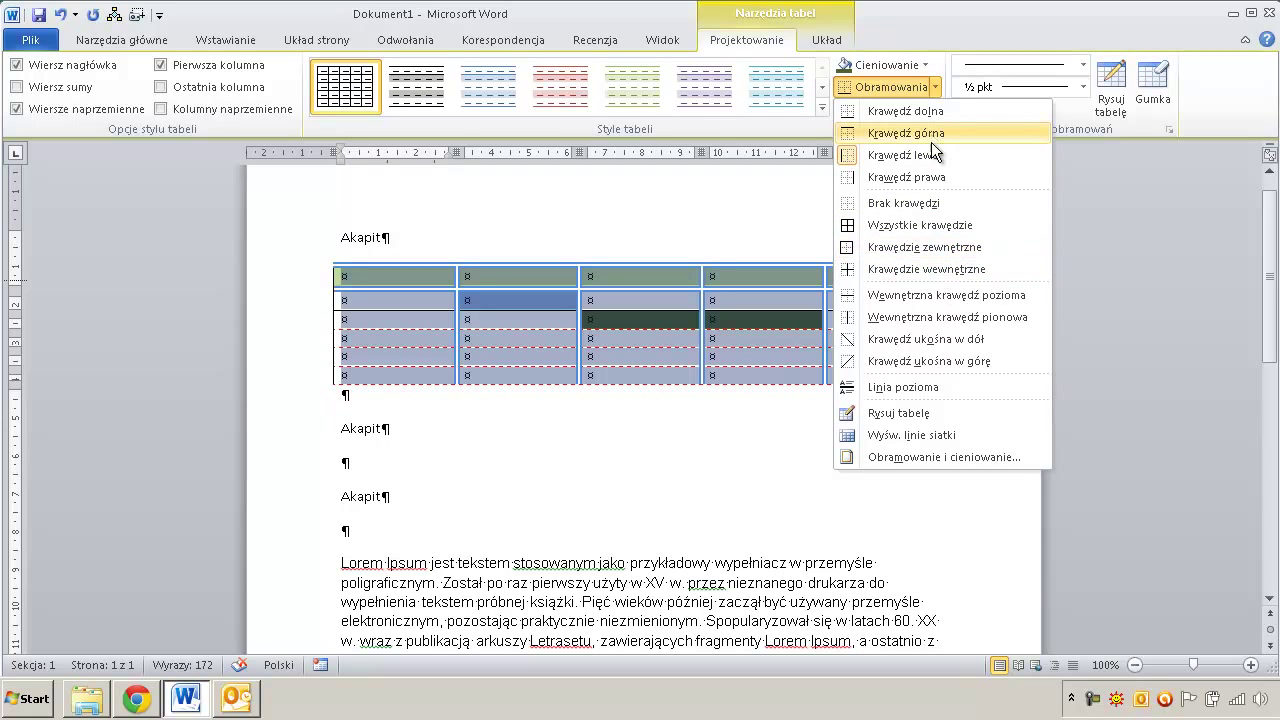
left_click(939, 228)
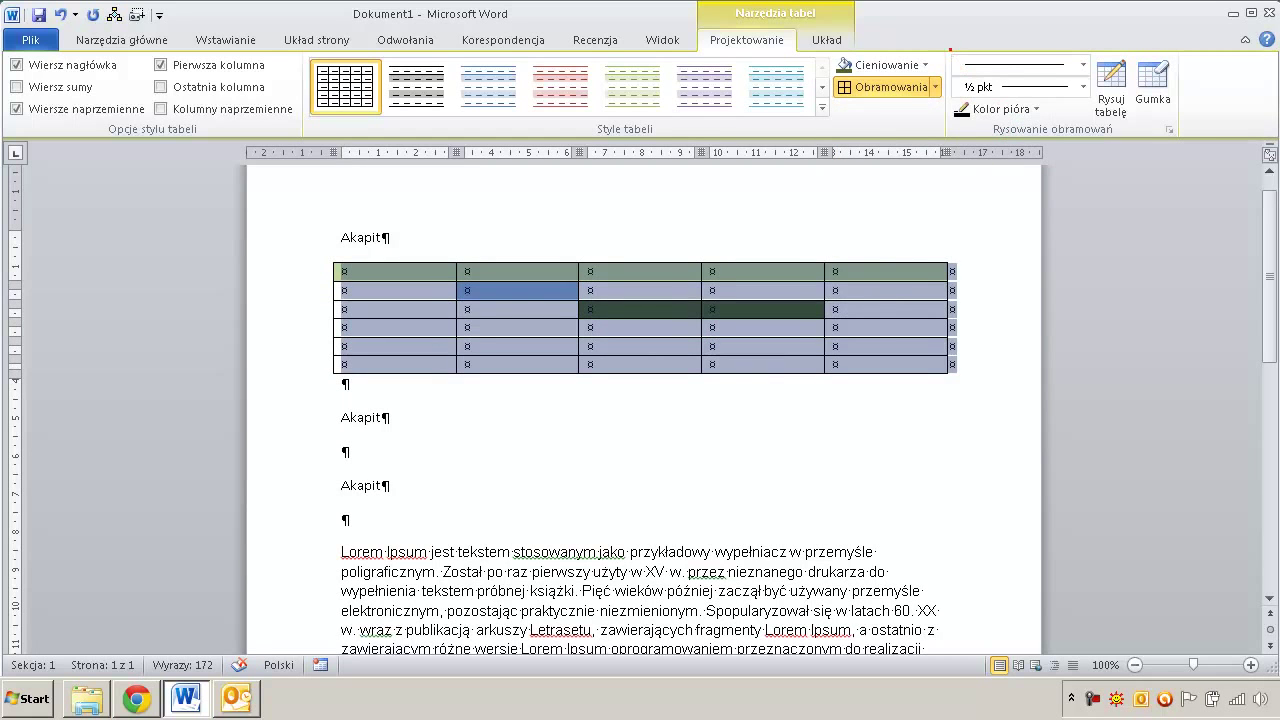
left_click_drag(947, 44, 1101, 132)
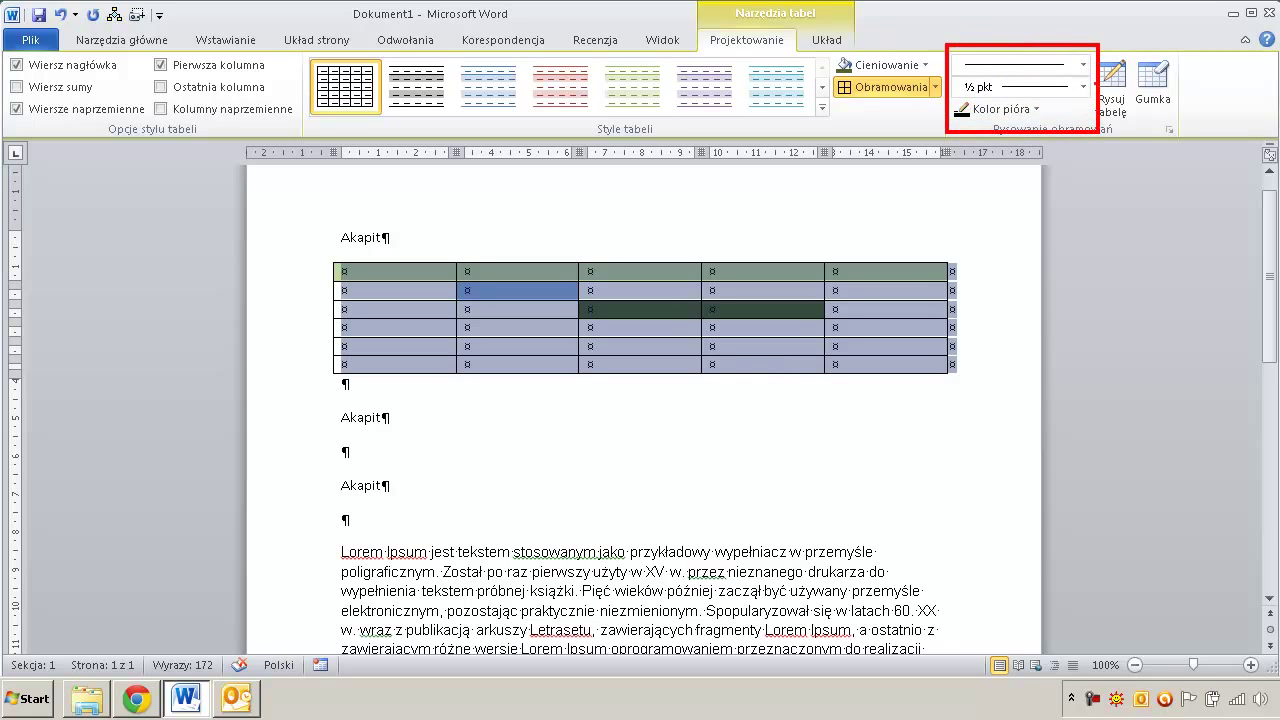
left_click_drag(1100, 66, 1226, 66)
left_click_drag(1101, 90, 1201, 123)
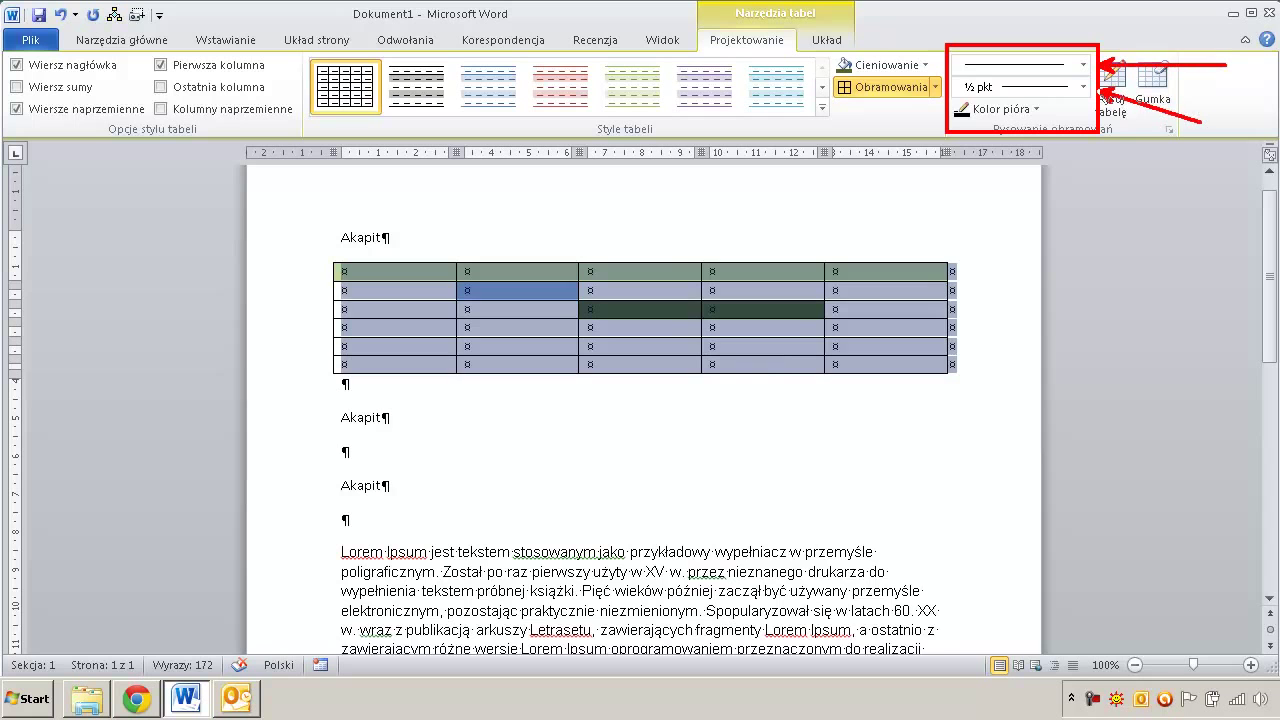
left_click_drag(1056, 122, 1218, 202)
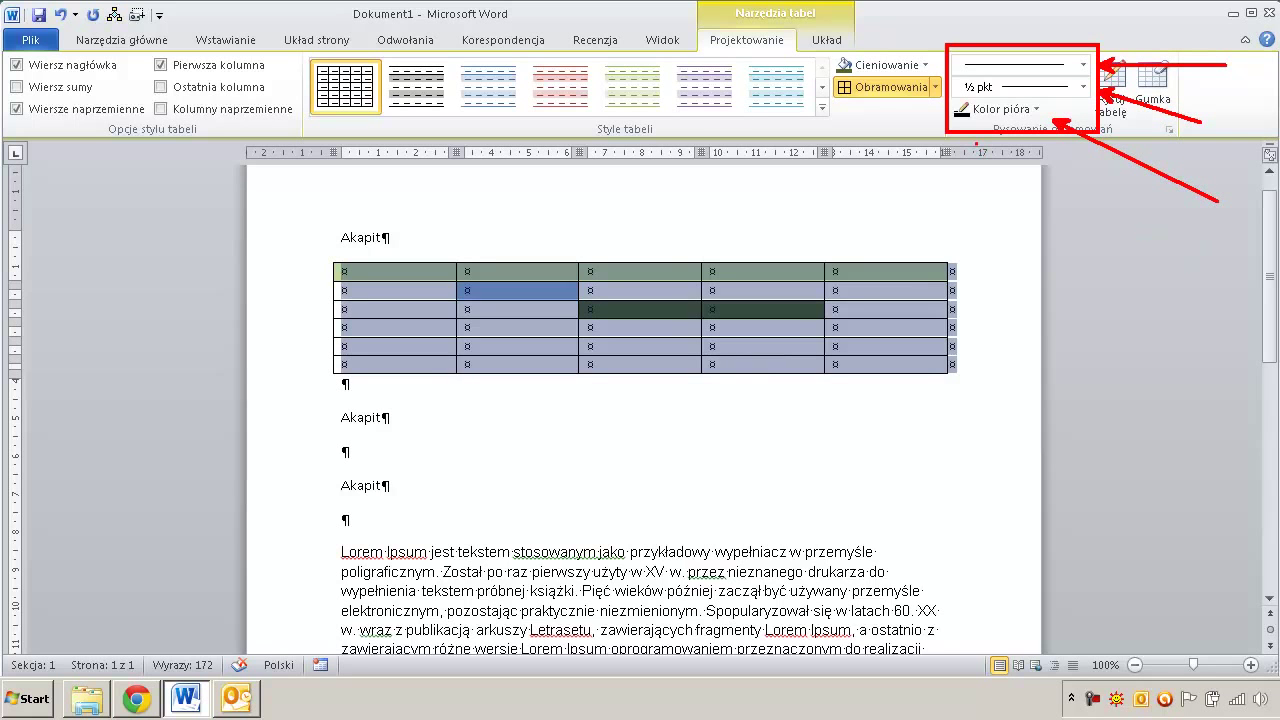
- Apply Right Border to the selected table, then reselect the entire table
left_click(936, 87)
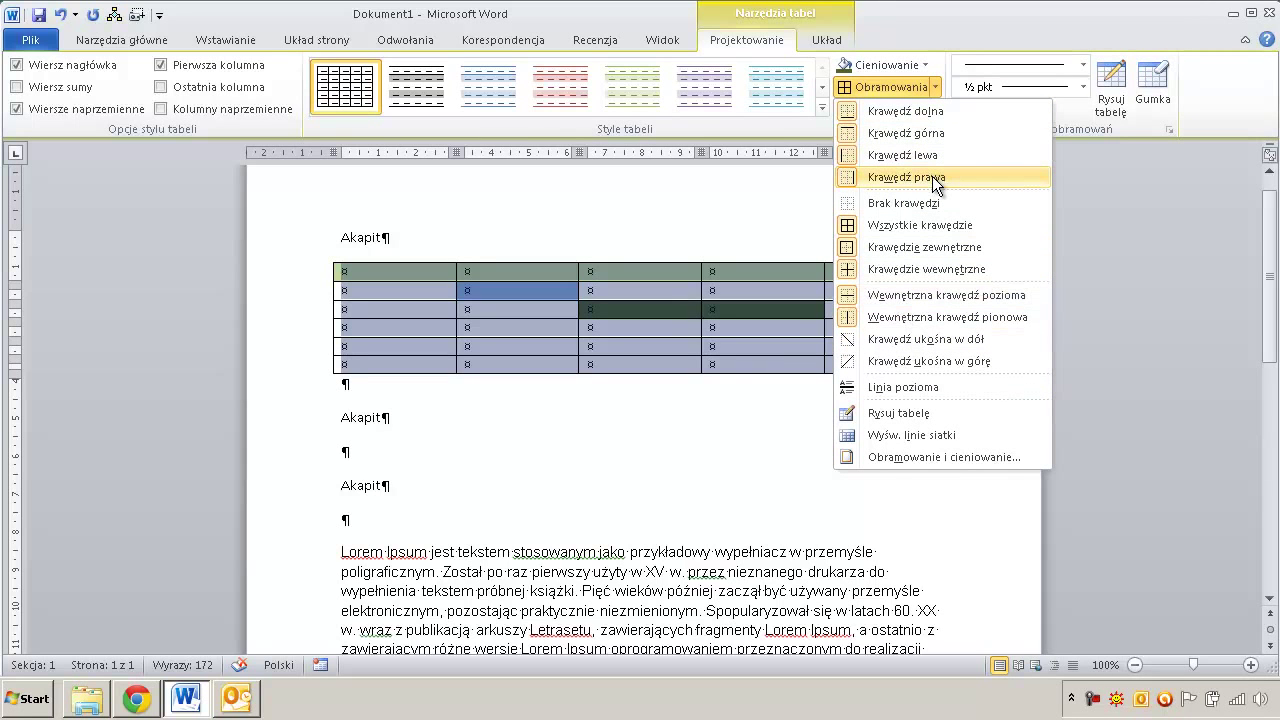
left_click(932, 178)
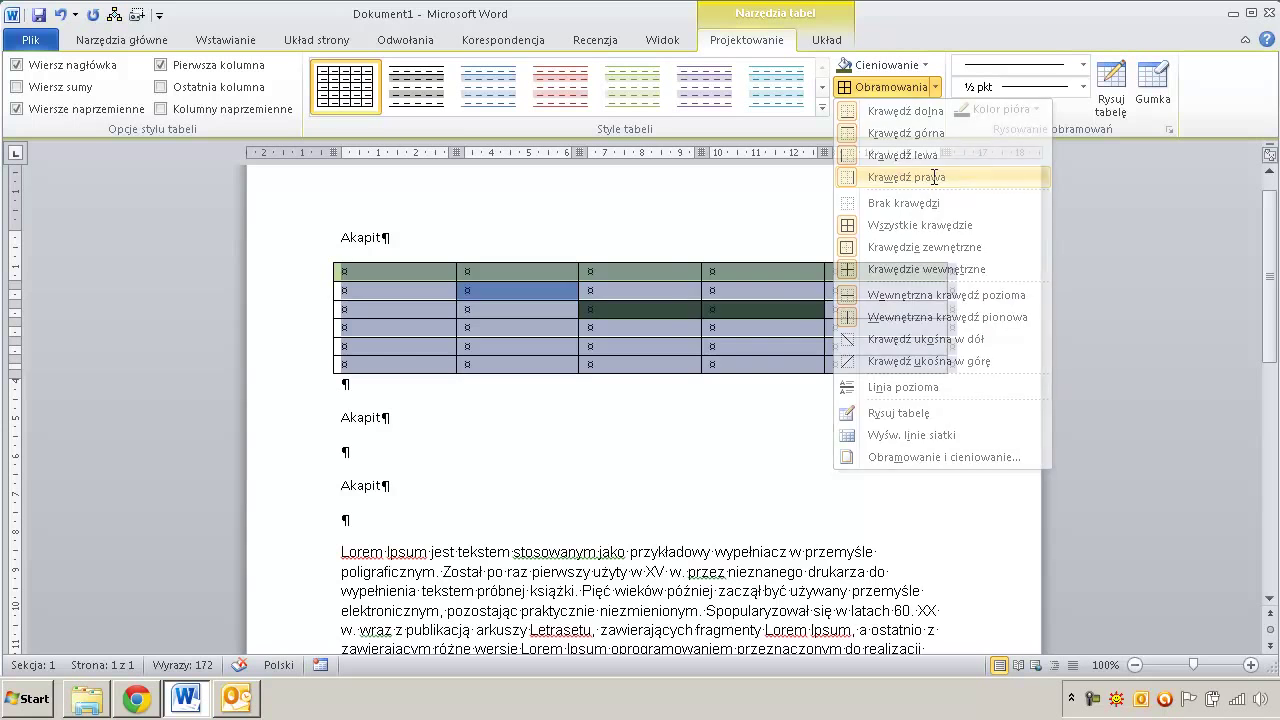
left_click(561, 305)
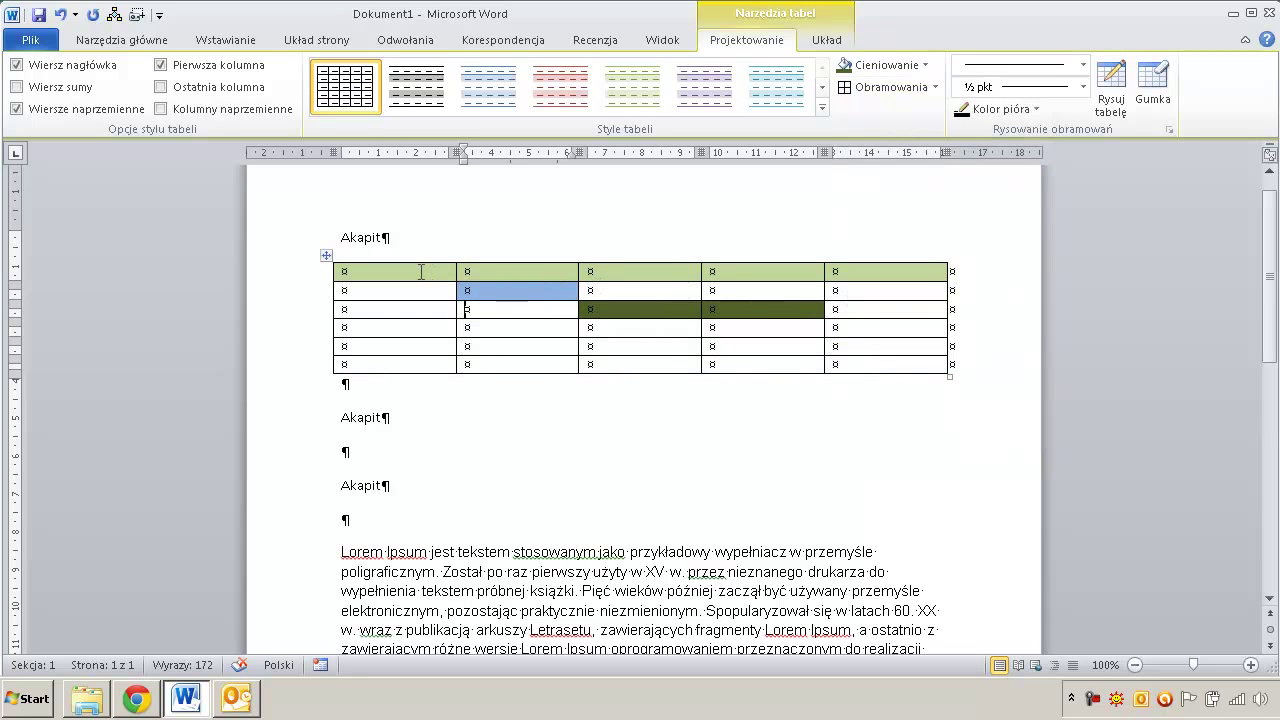
left_click_drag(421, 271, 965, 303)
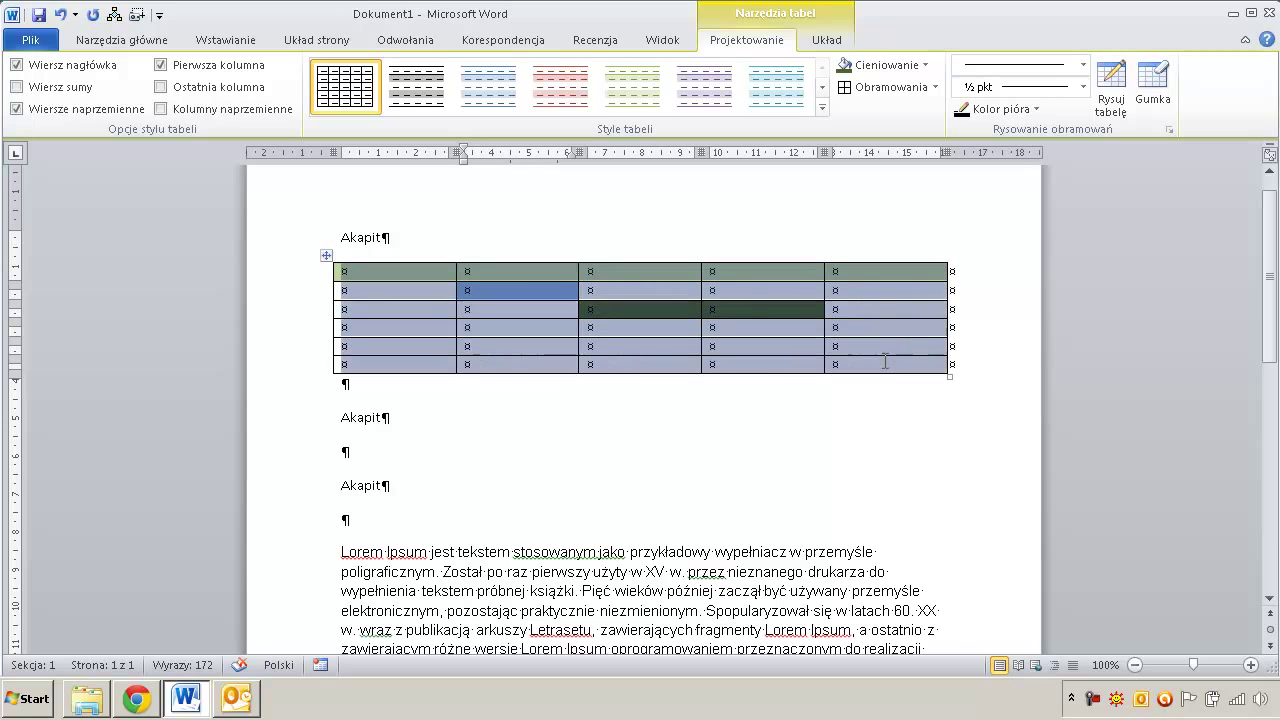
- Apply a ¾ pkt Automatic black double-line Outside Border to the whole table
left_click(1085, 64)
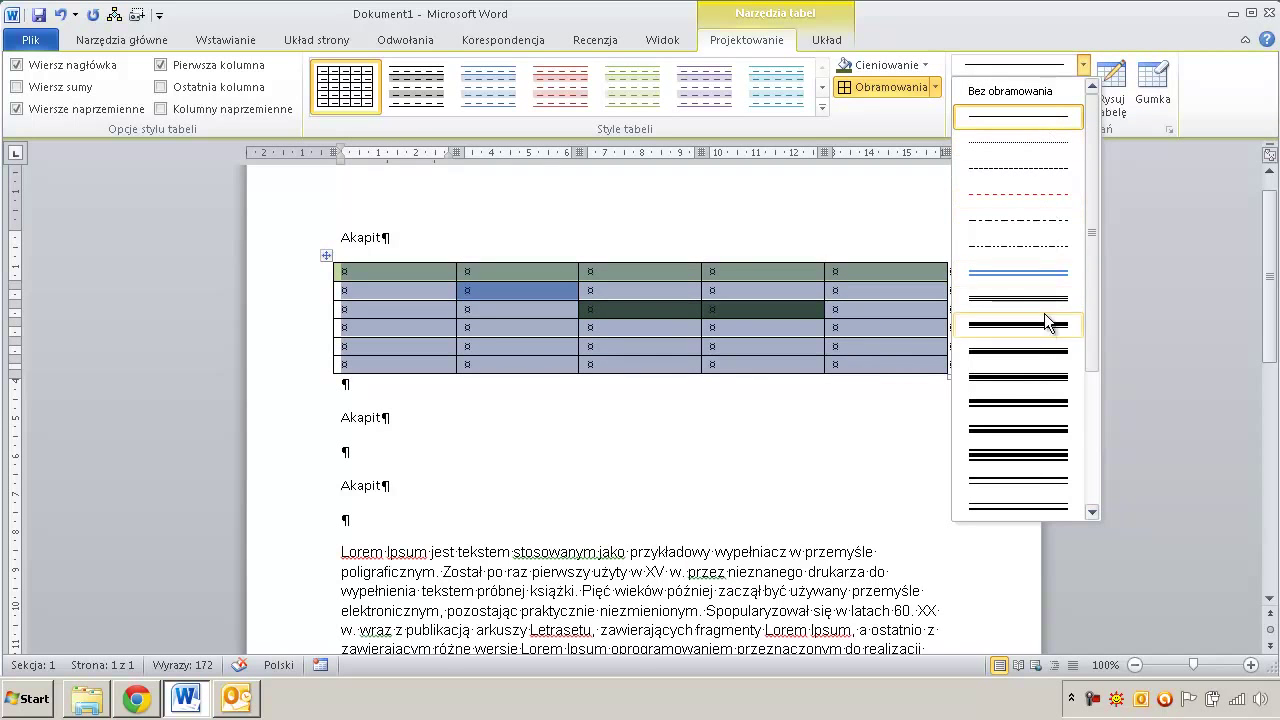
left_click(1053, 272)
left_click(1085, 88)
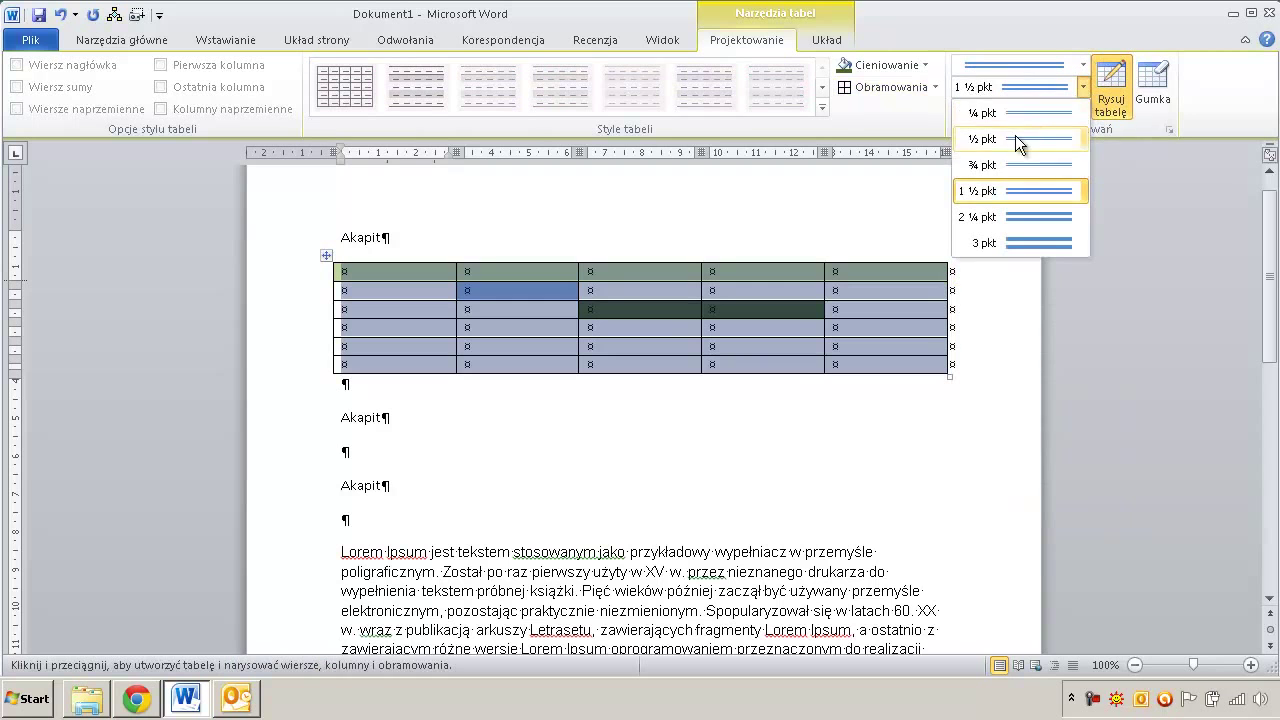
left_click(1078, 87)
left_click(993, 111)
left_click(992, 133)
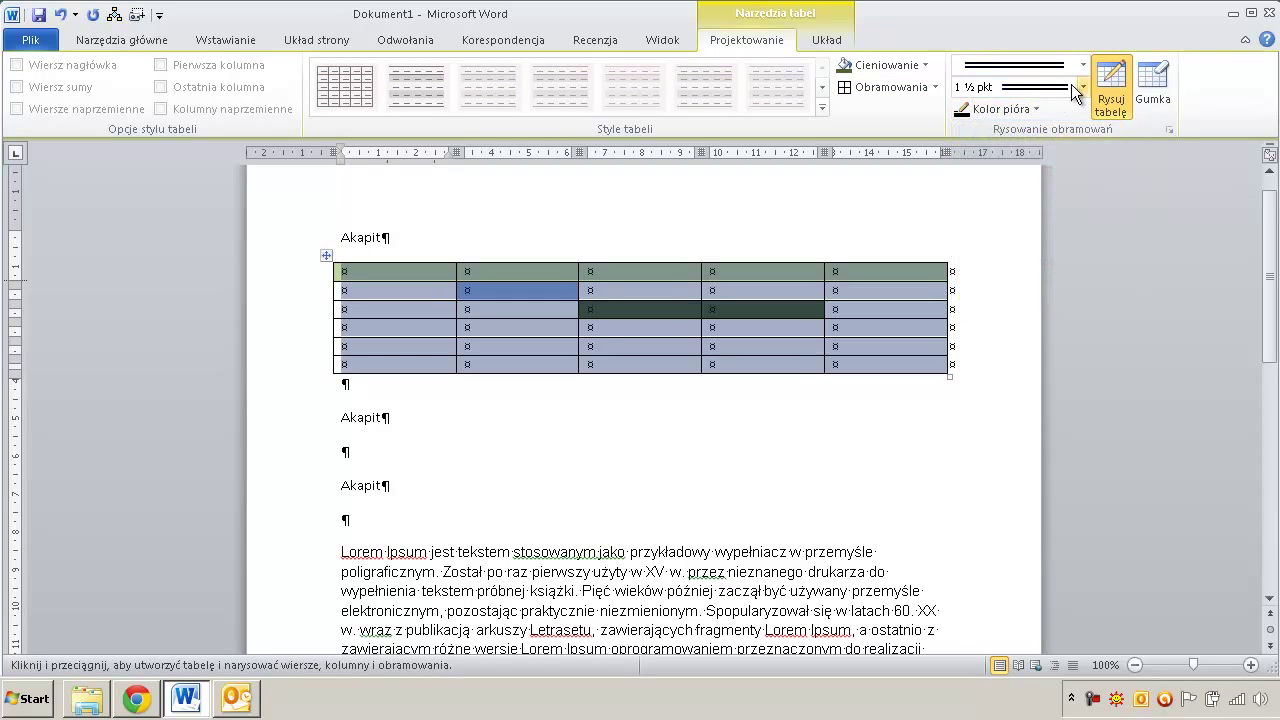
left_click(1080, 88)
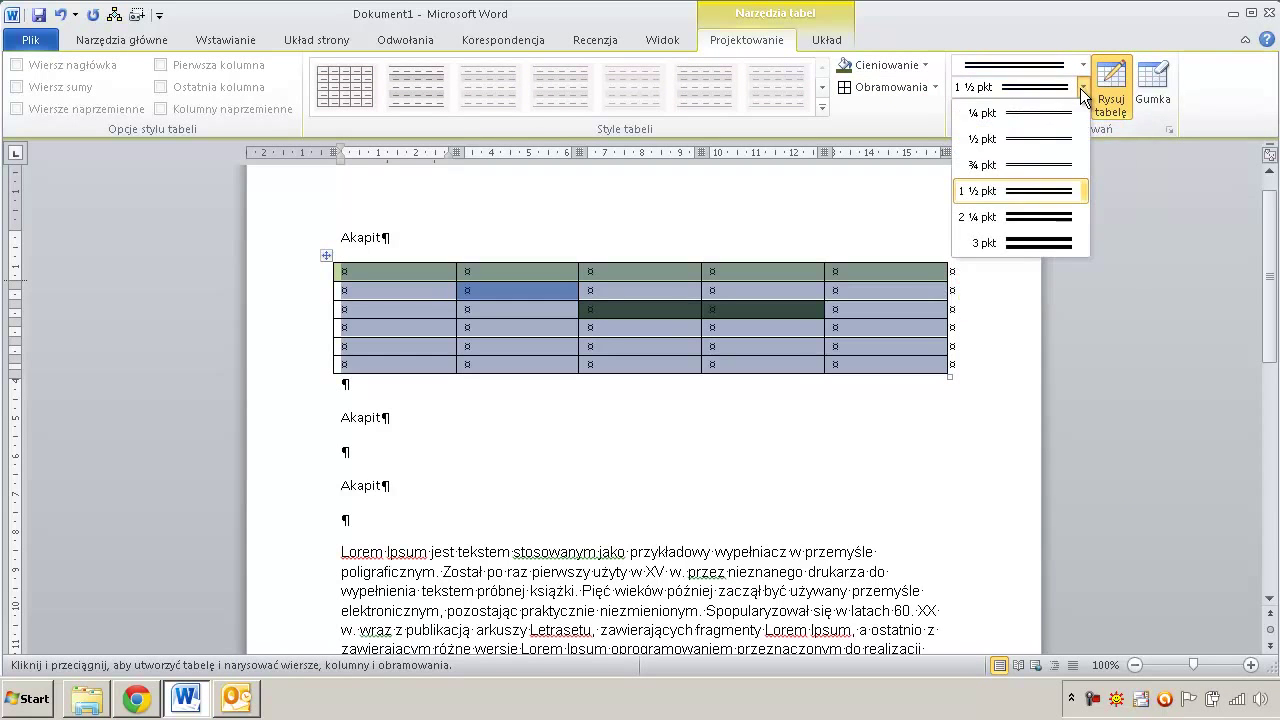
left_click(1022, 165)
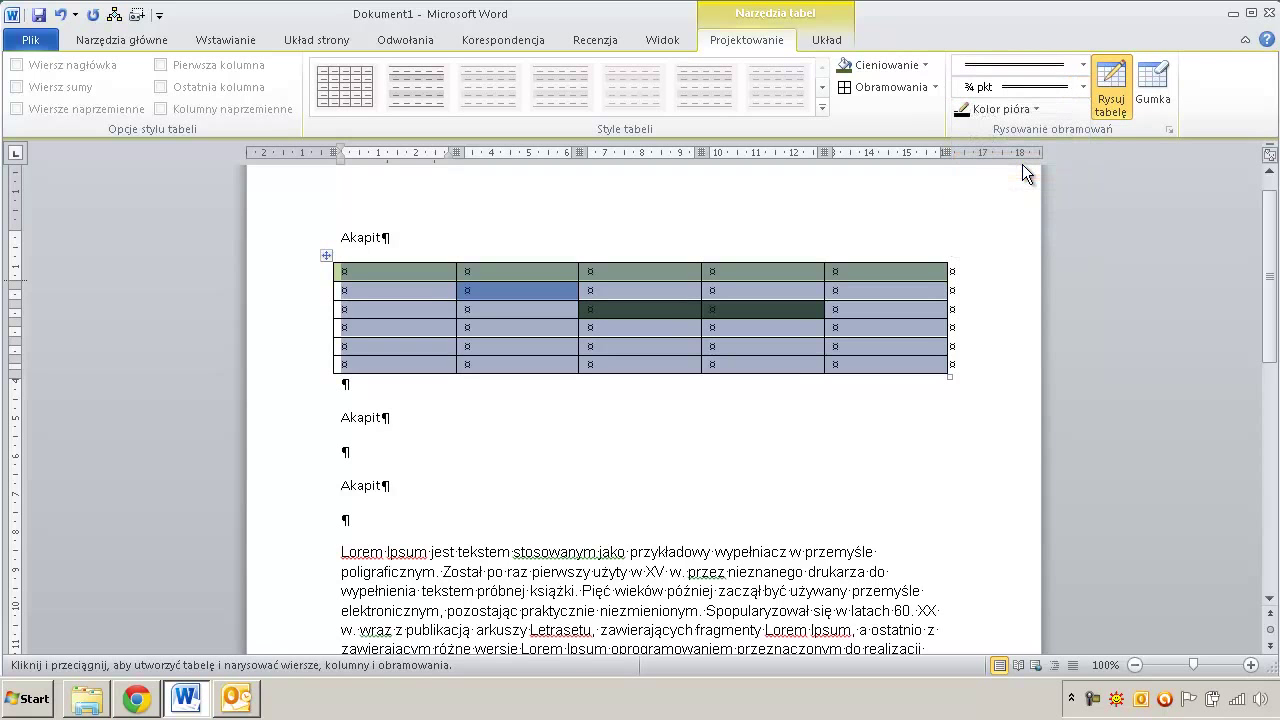
left_click(935, 88)
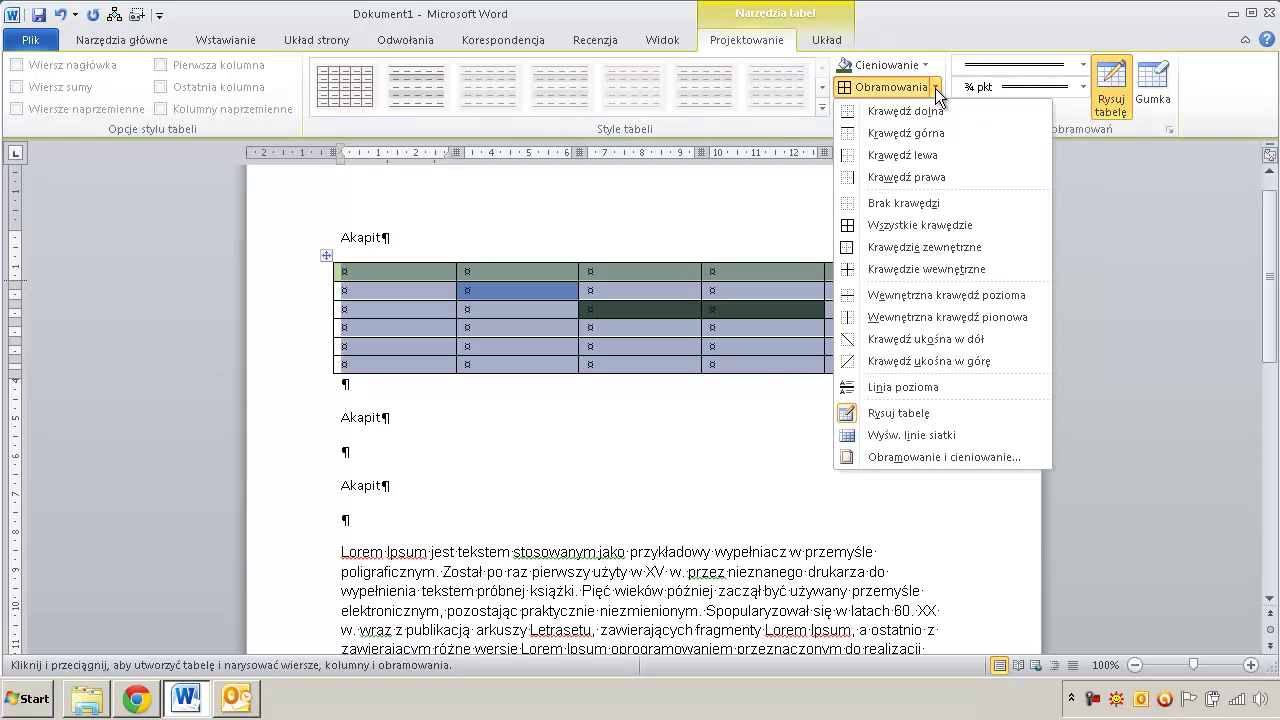
left_click(925, 247)
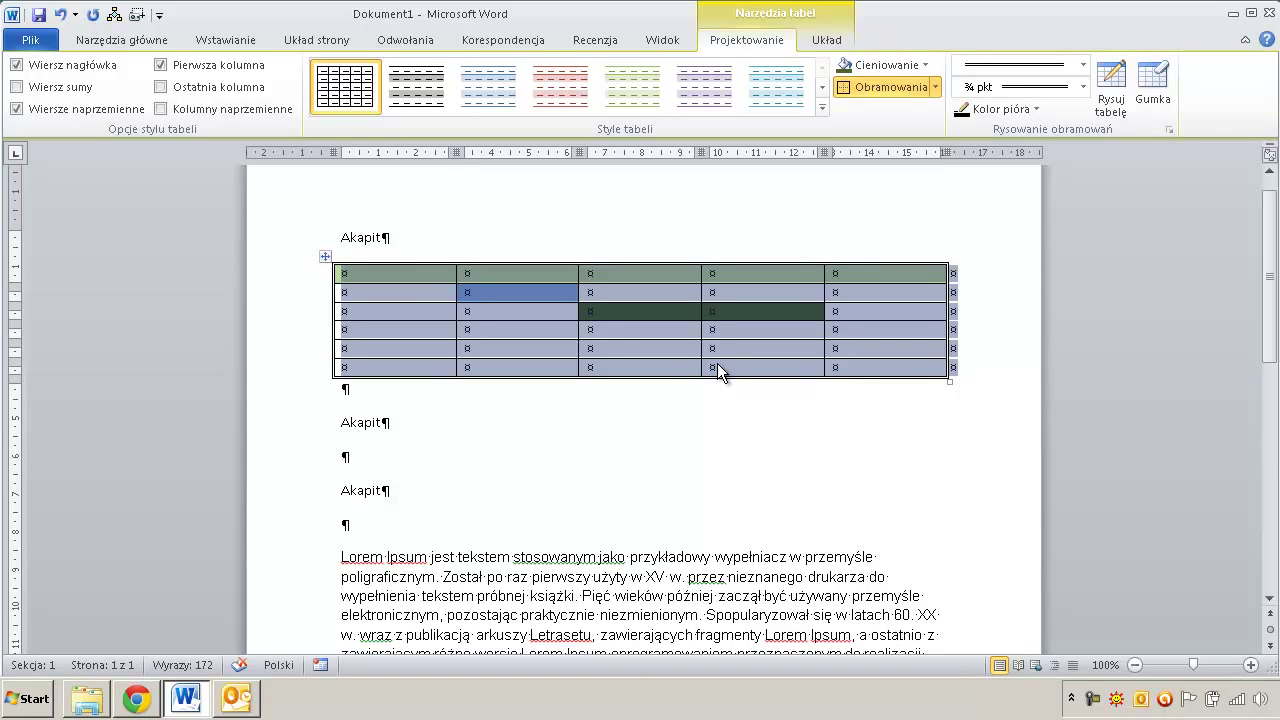
- Deselect the table and zoom the view to 150% to inspect the borders
left_click(412, 314)
scroll(418, 325, "up", 1, "ctrl")
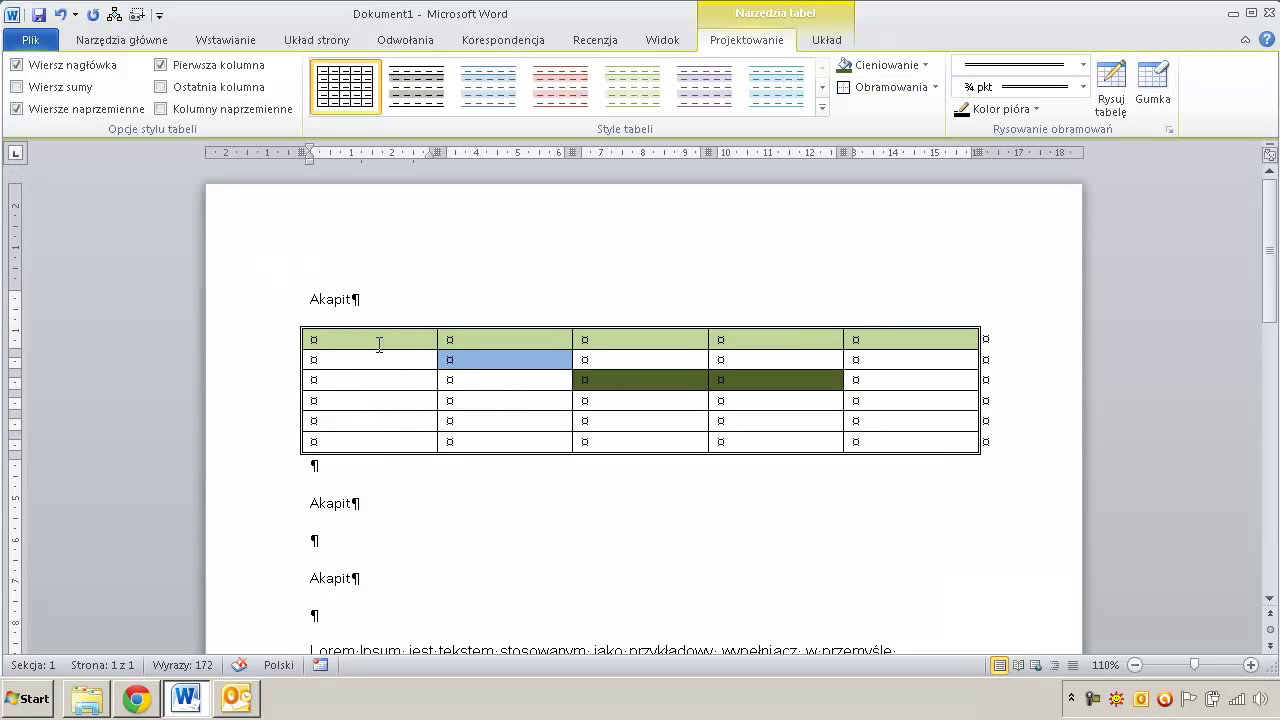
scroll(380, 340, "up", 1, "ctrl")
scroll(364, 405, "up", 2, "ctrl")
scroll(325, 447, "up", 1, "ctrl")
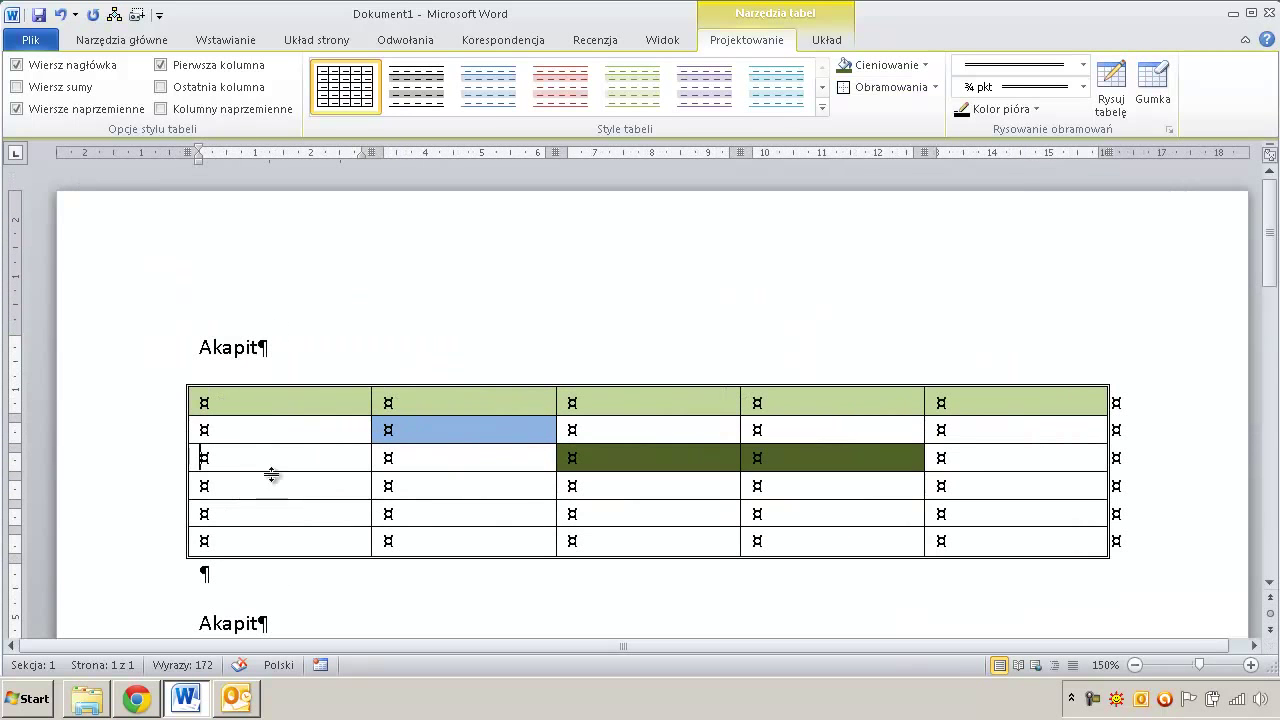
left_click(214, 428)
- Switch the pen to No Border and erase the horizontal inner borders between rows 2 to 6
left_click(1084, 65)
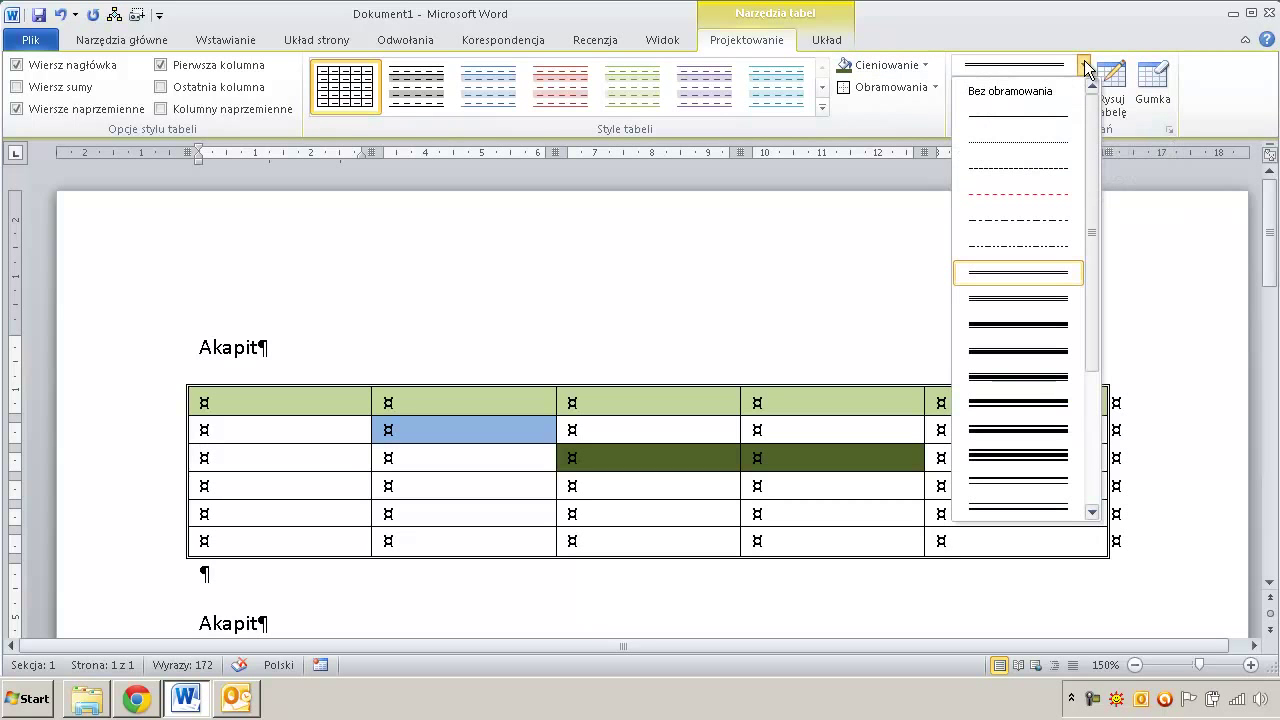
left_click(1024, 95)
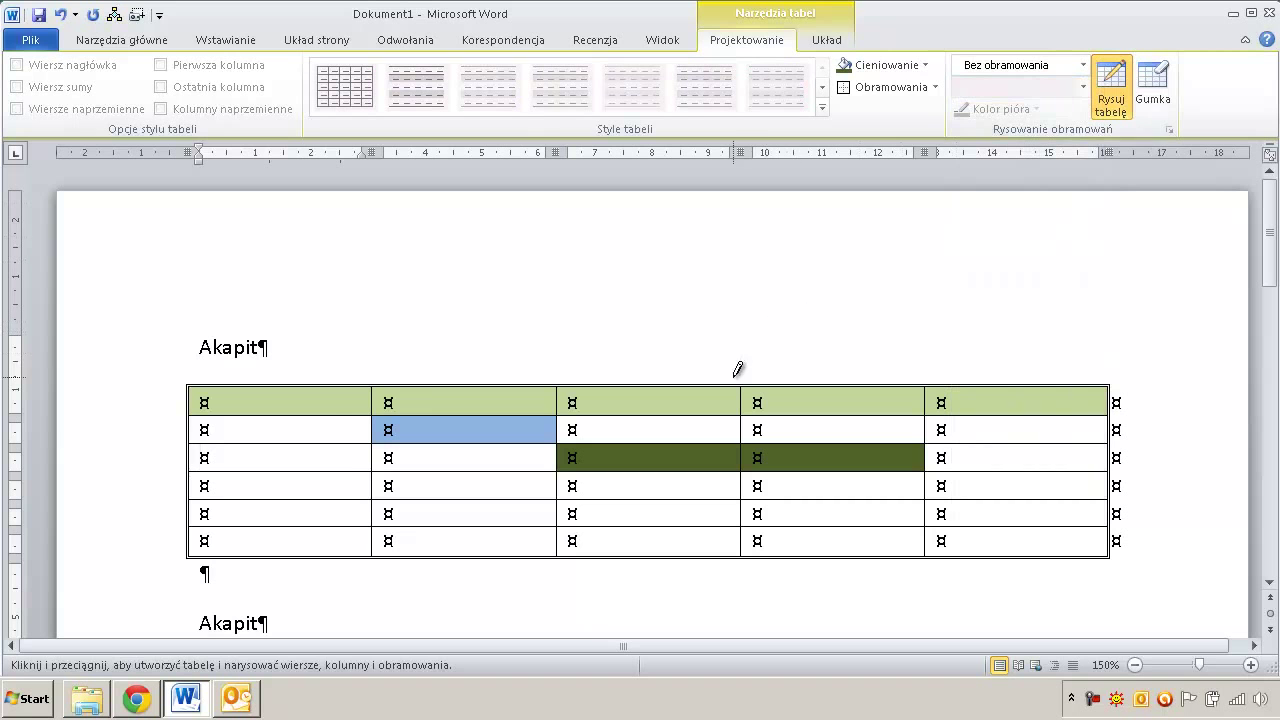
left_click(313, 441)
left_click(309, 467)
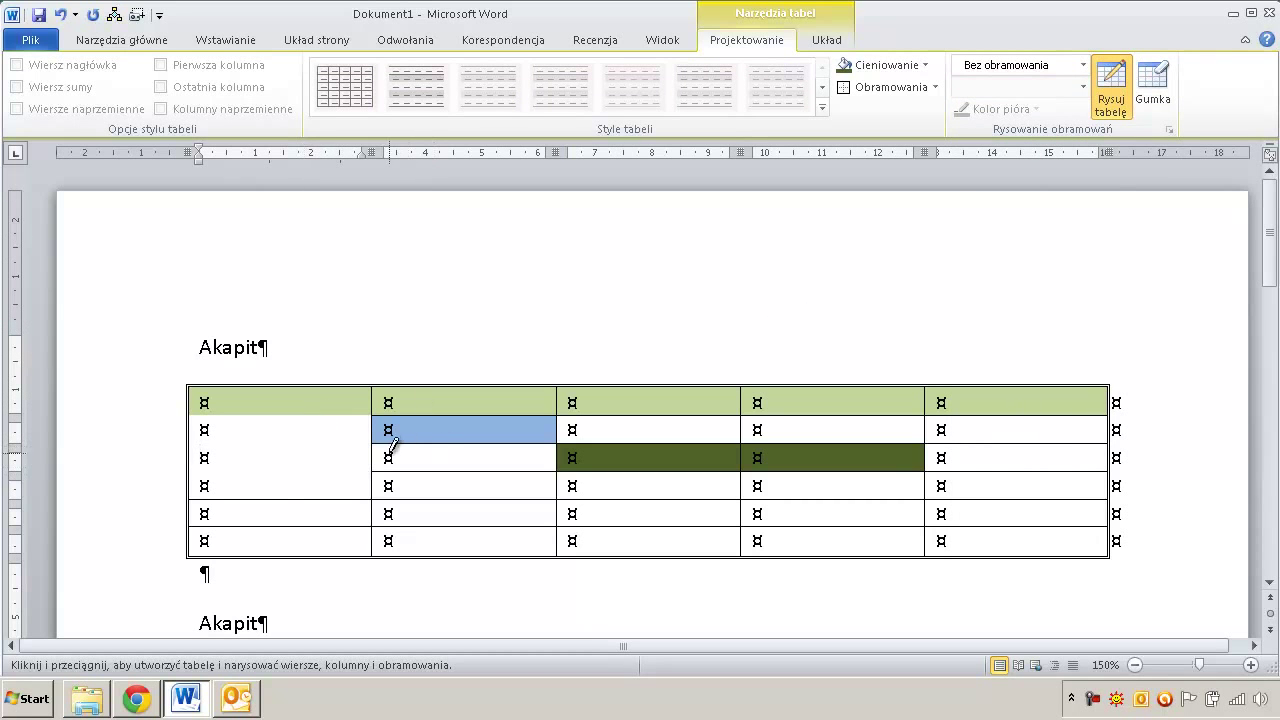
left_click(425, 470)
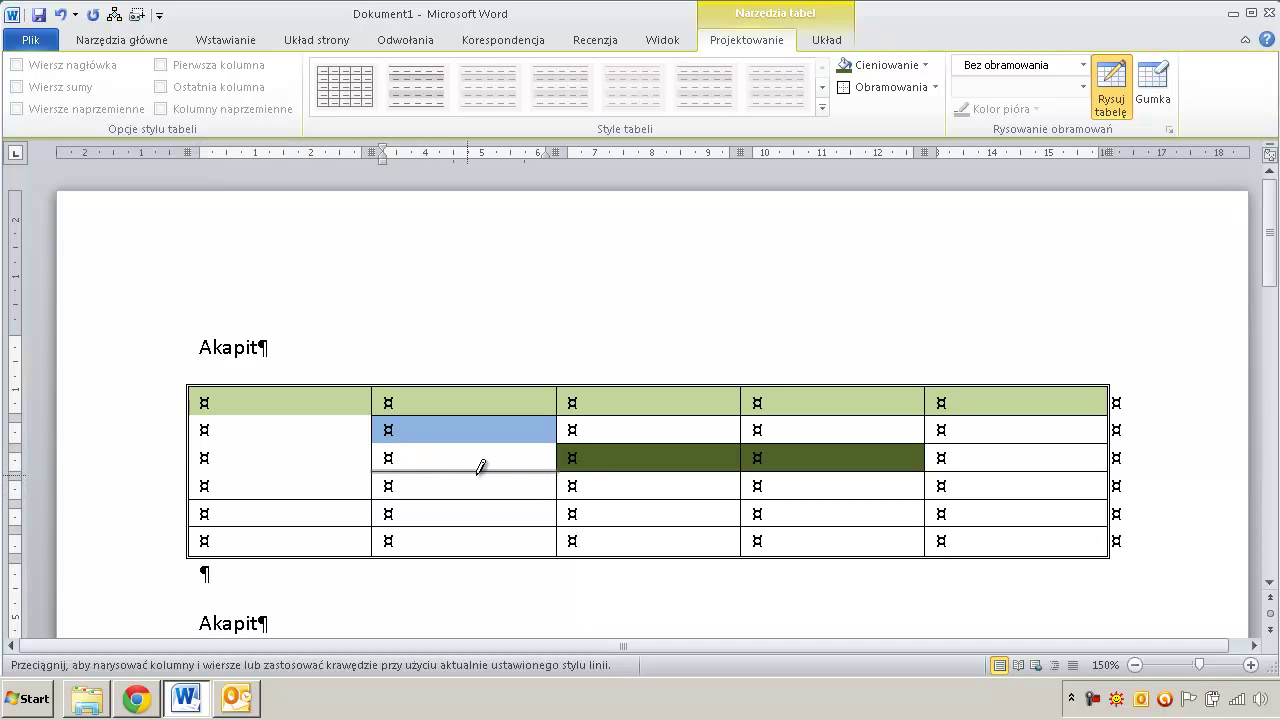
left_click_drag(466, 497, 897, 507)
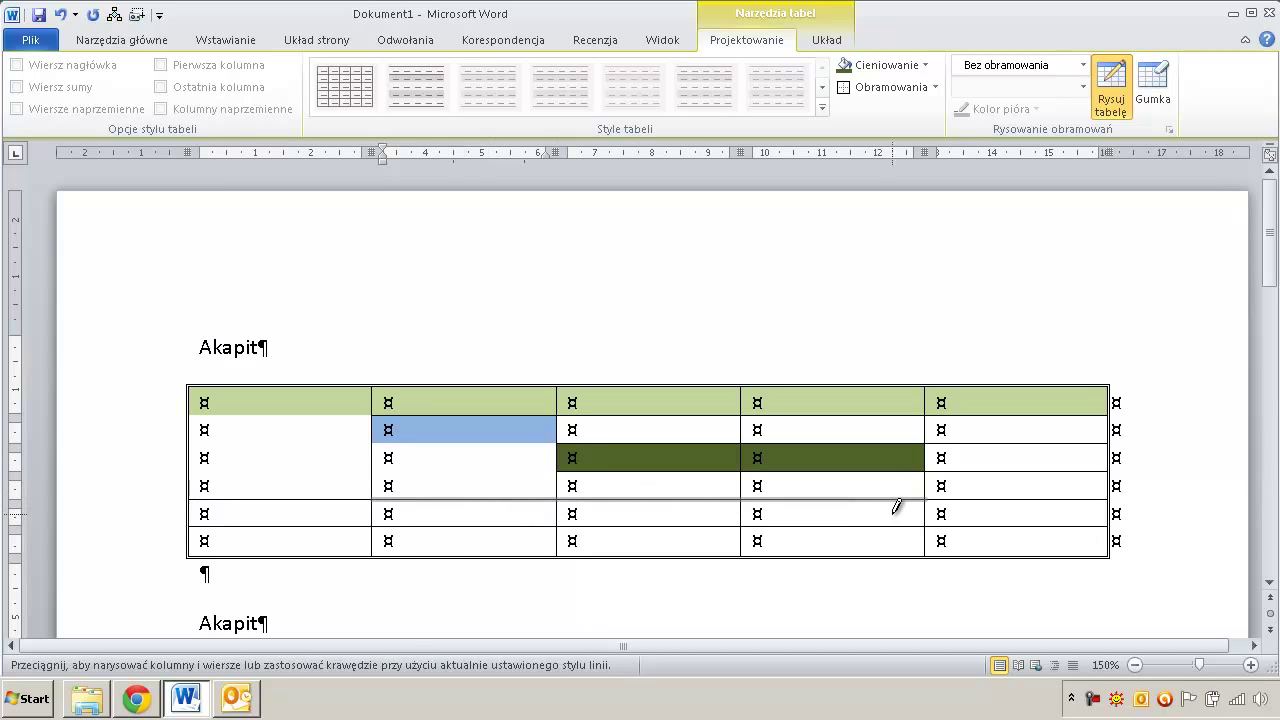
left_click_drag(457, 525, 830, 524)
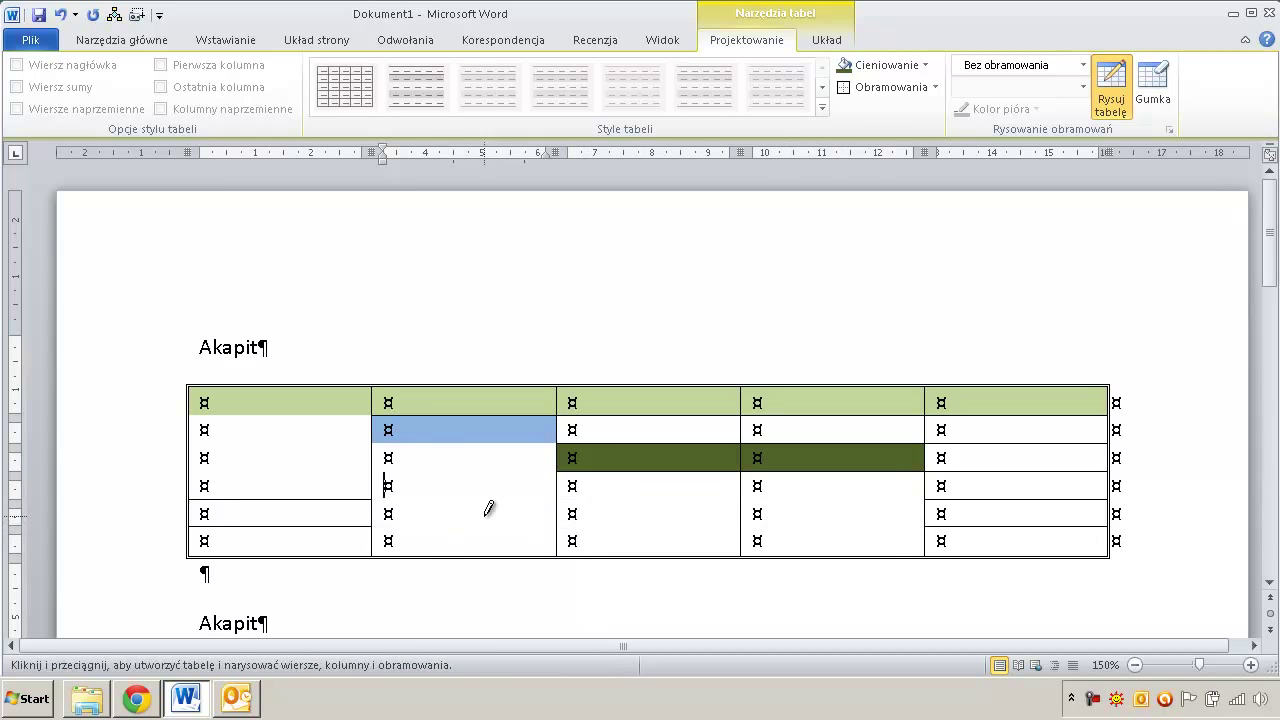
- Erase the vertical borders between columns 1 through 5
left_click_drag(371, 395, 371, 540)
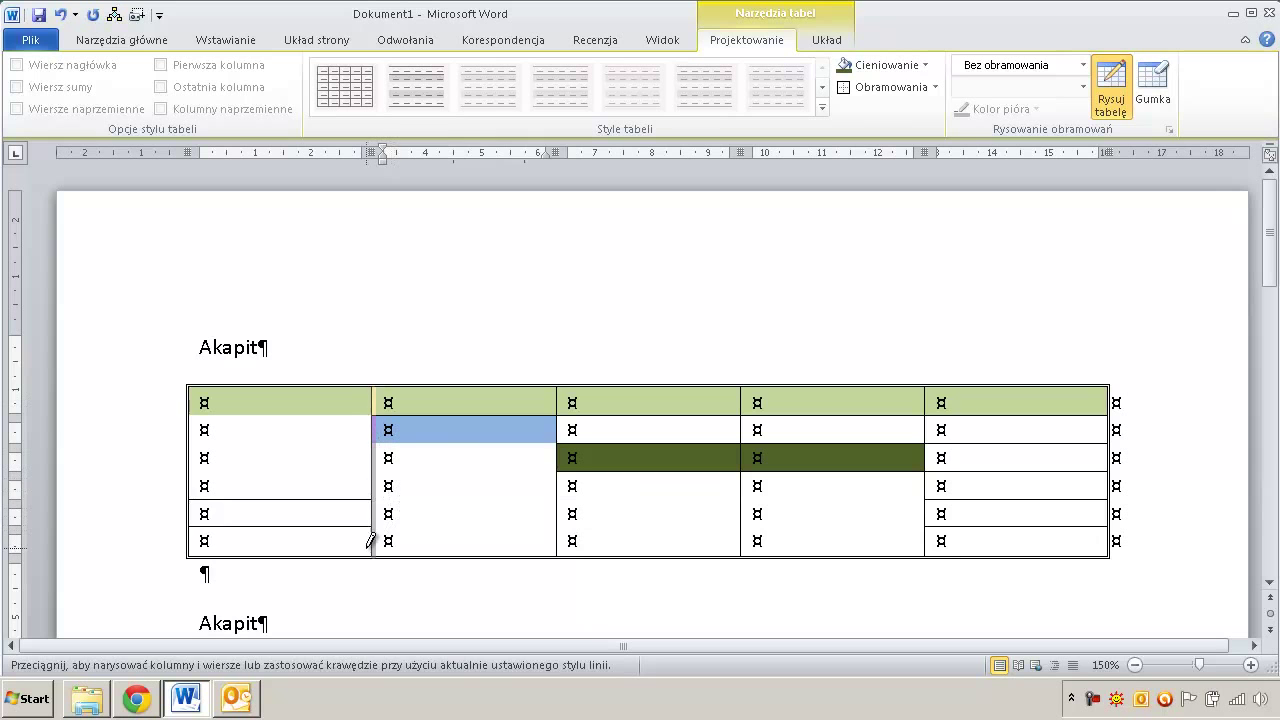
left_click_drag(566, 398, 571, 545)
left_click_drag(749, 391, 749, 545)
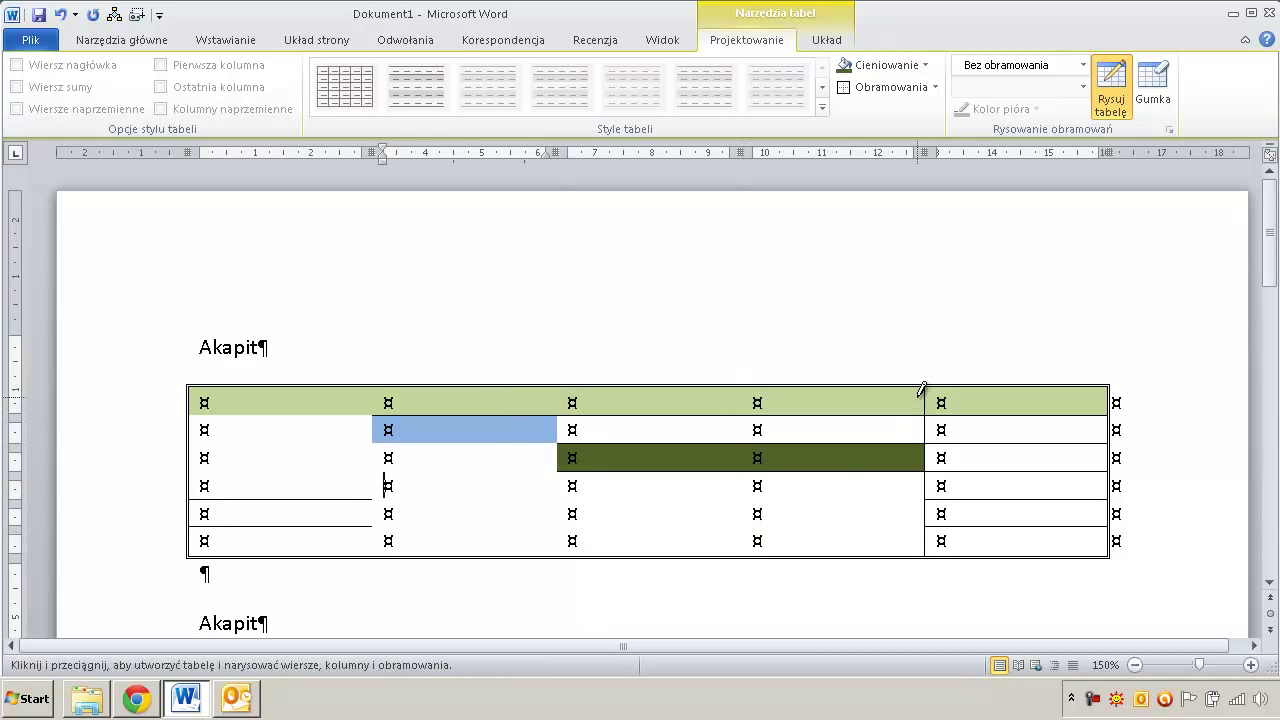
left_click_drag(924, 390, 925, 545)
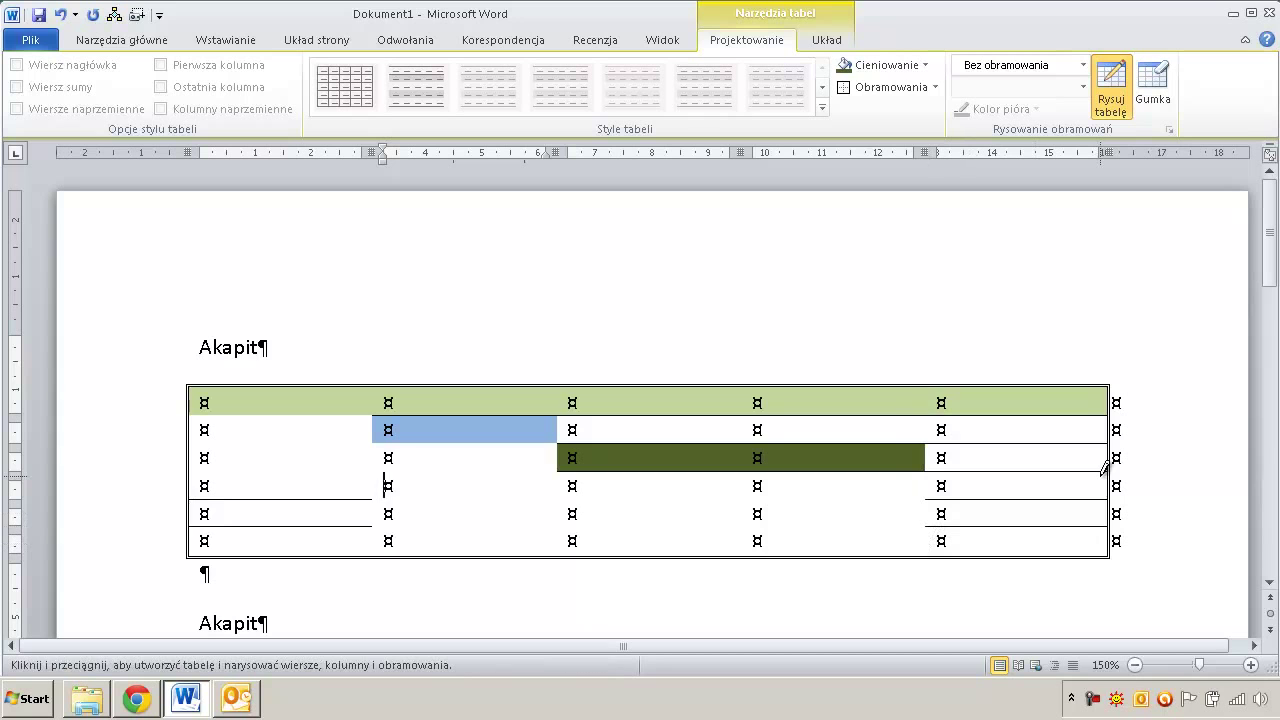